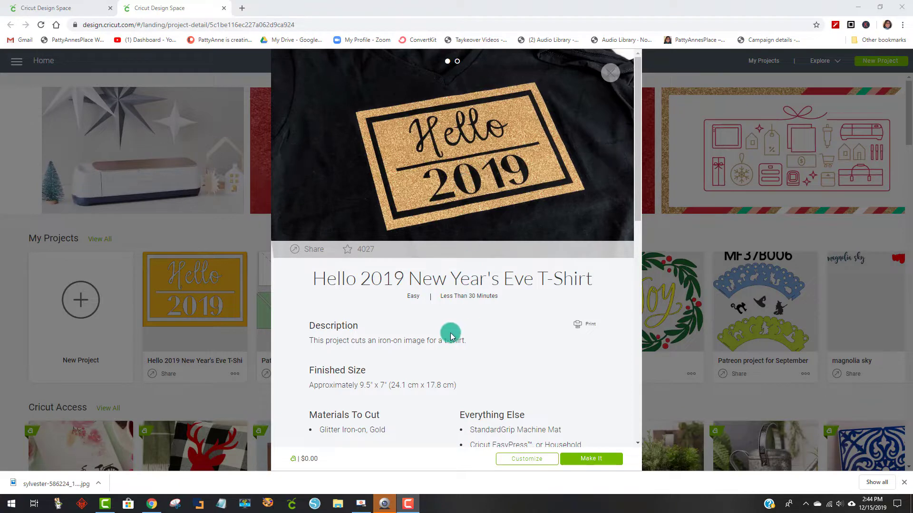
- Review the Hello 2019 New Year's Eve T-Shirt project details, open the project for customizing, and postpone the desktop app download offer
scroll(506, 322, "down", 2)
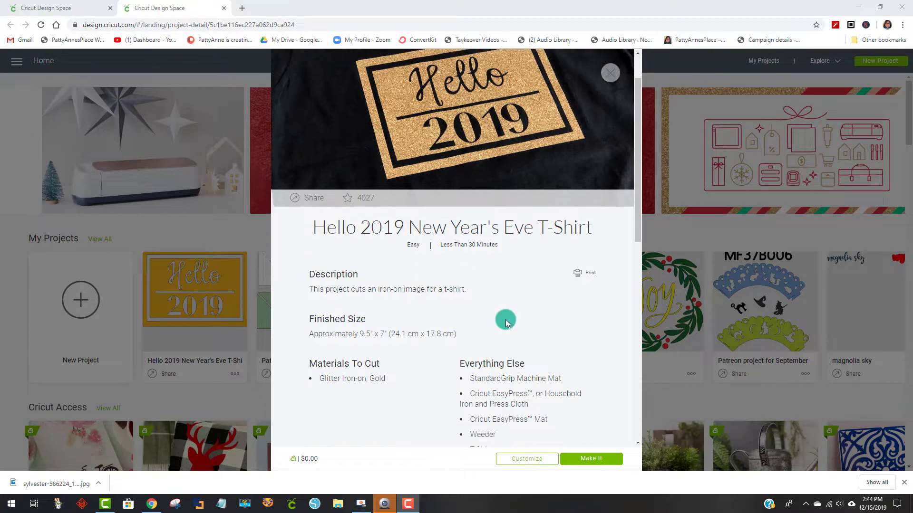
scroll(507, 322, "up", 2)
scroll(509, 318, "down", 3)
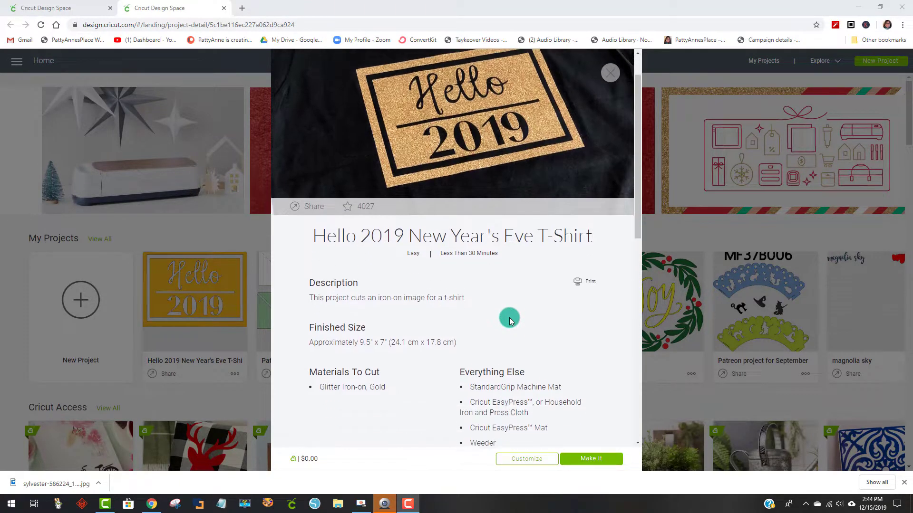
left_click_drag(326, 287, 398, 288)
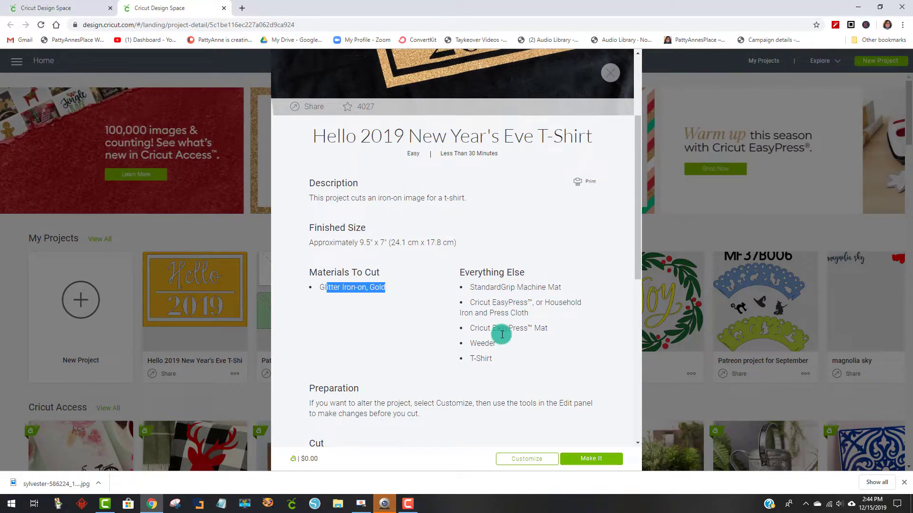
scroll(474, 286, "down", 8)
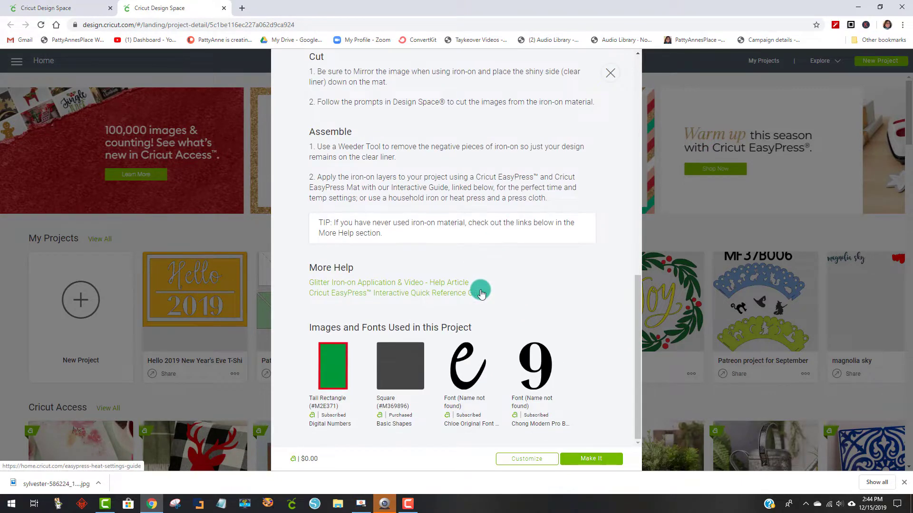
scroll(481, 294, "up", 10)
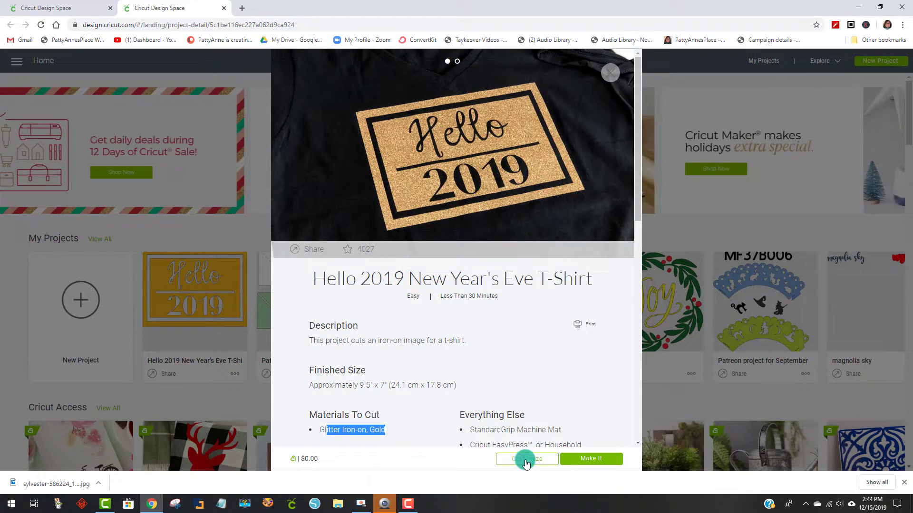
left_click(525, 460)
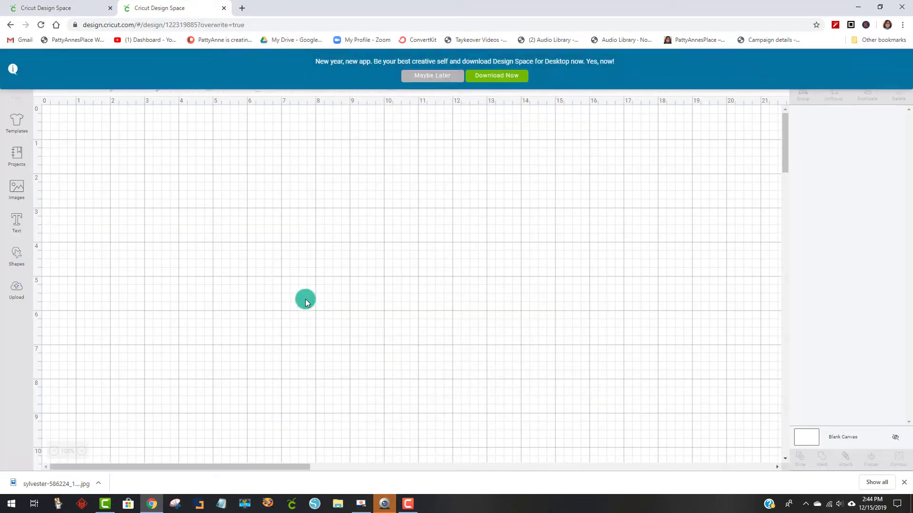
left_click(444, 77)
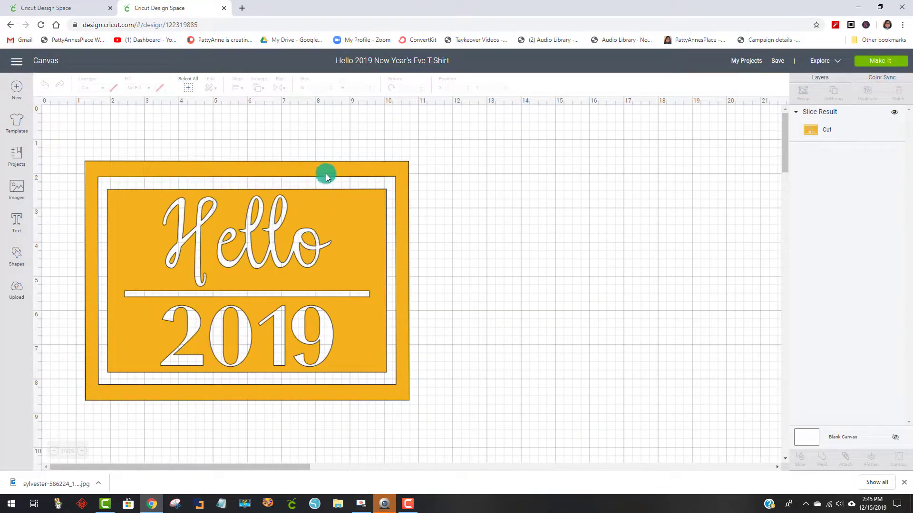
- Reposition the Hello 2019 design near the top of the canvas at about X 1.69, Y 0.43
left_click_drag(316, 167, 376, 128)
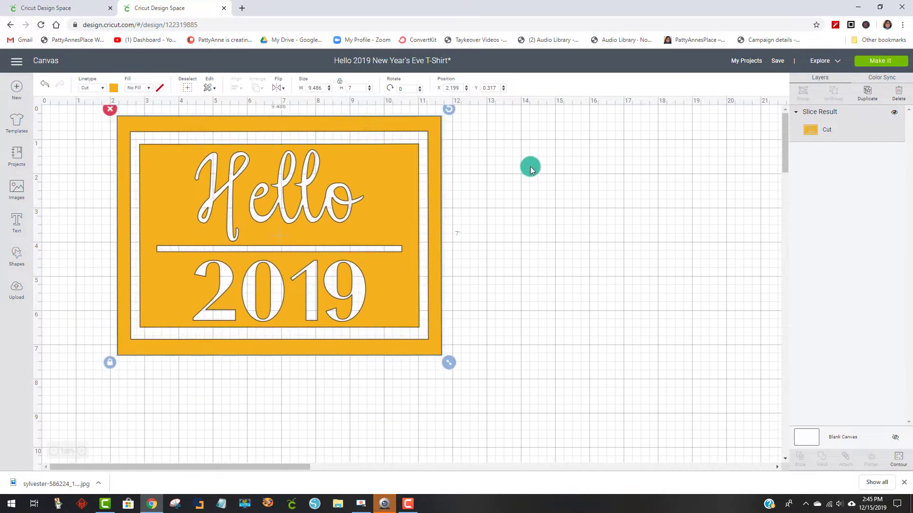
left_click(532, 167)
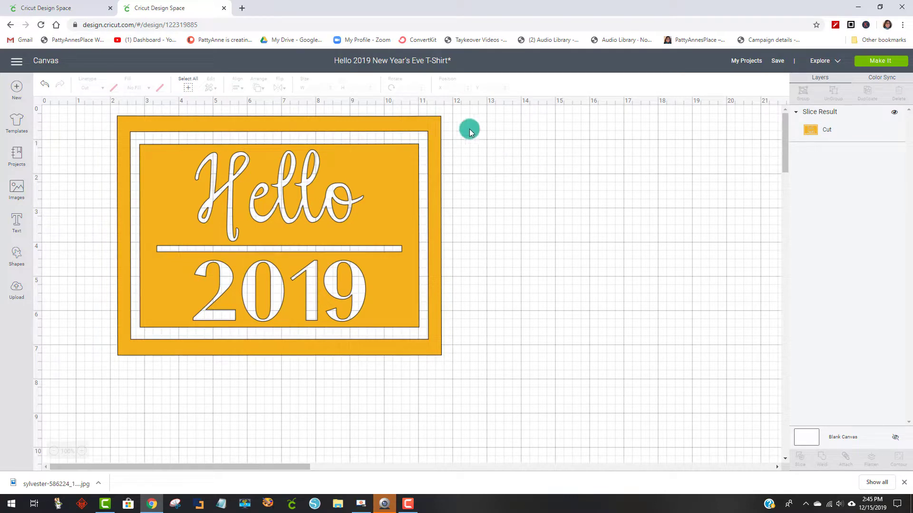
left_click(798, 135)
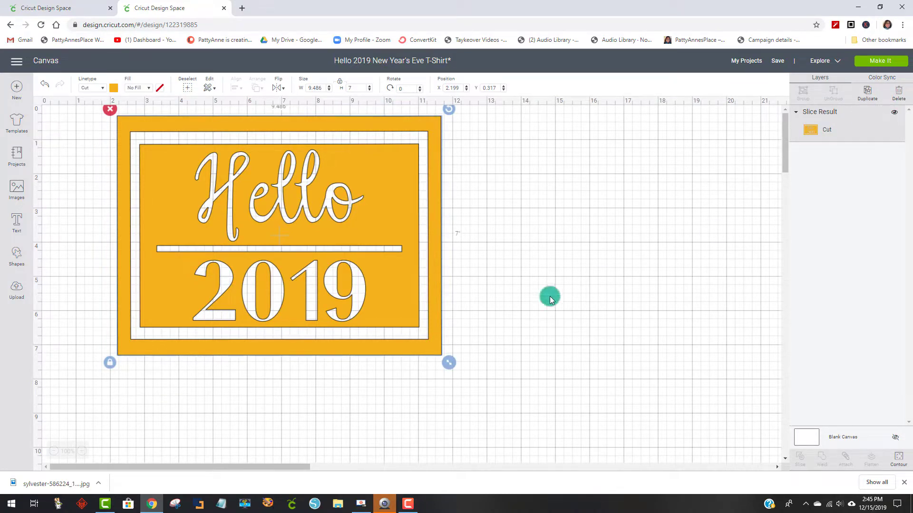
left_click_drag(407, 270, 389, 273)
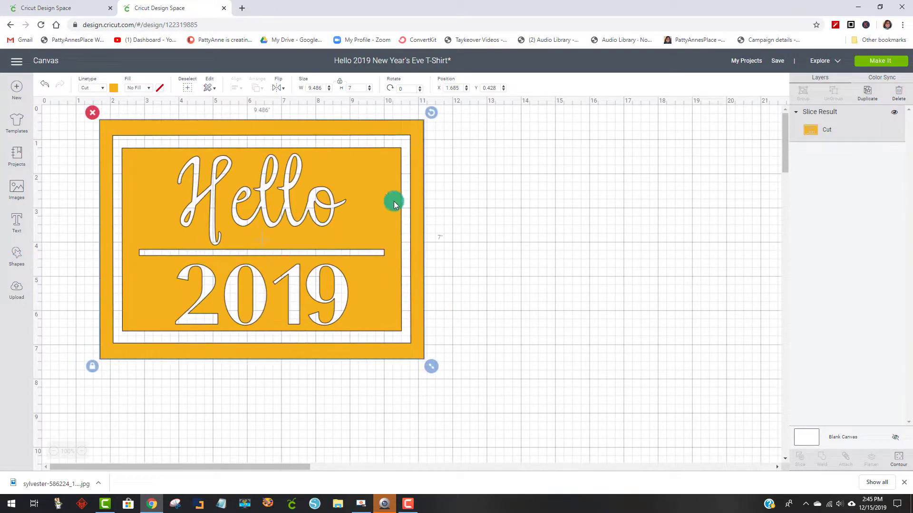
left_click(509, 254)
- Duplicate the Hello 2019 design and arrange the copy and the original side by side on the canvas
left_click(359, 225)
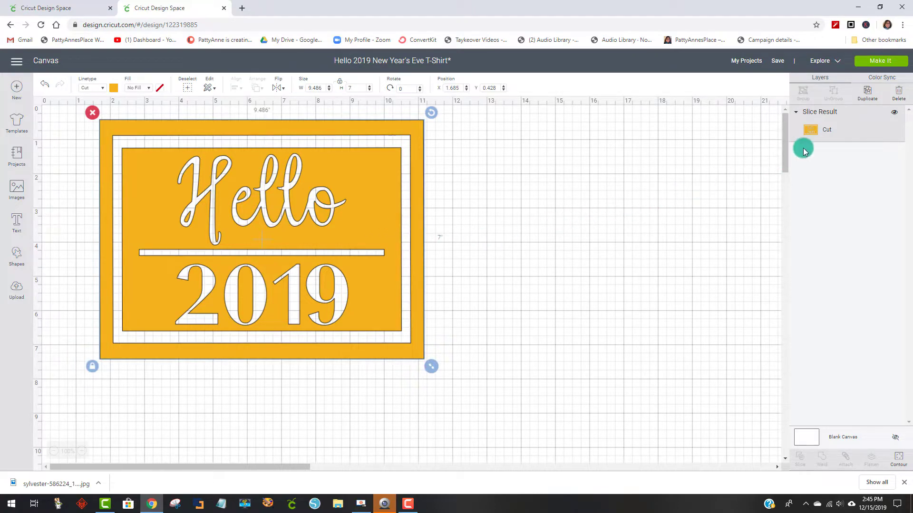
left_click(874, 102)
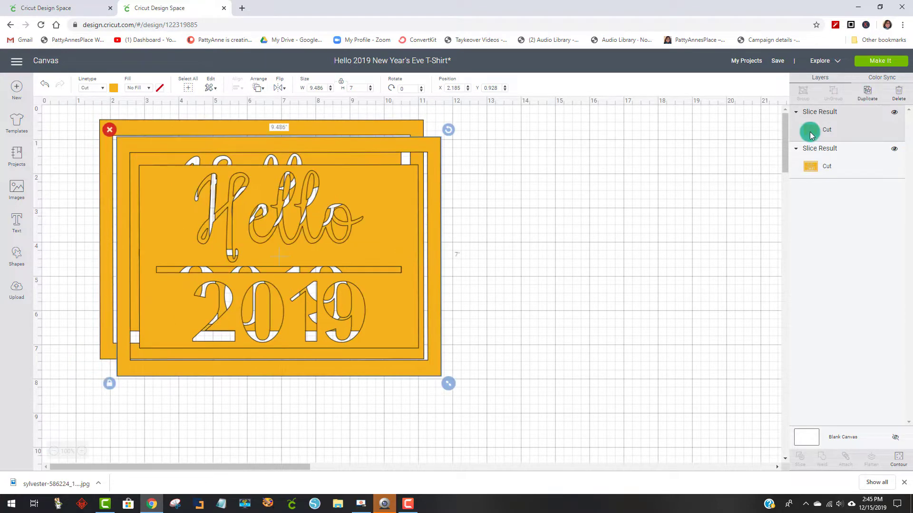
left_click_drag(379, 255, 672, 248)
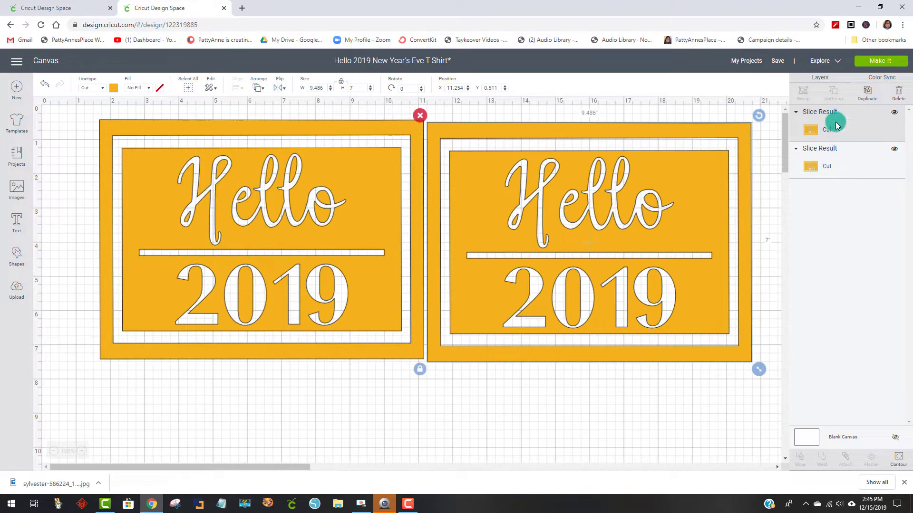
left_click_drag(383, 129, 363, 133)
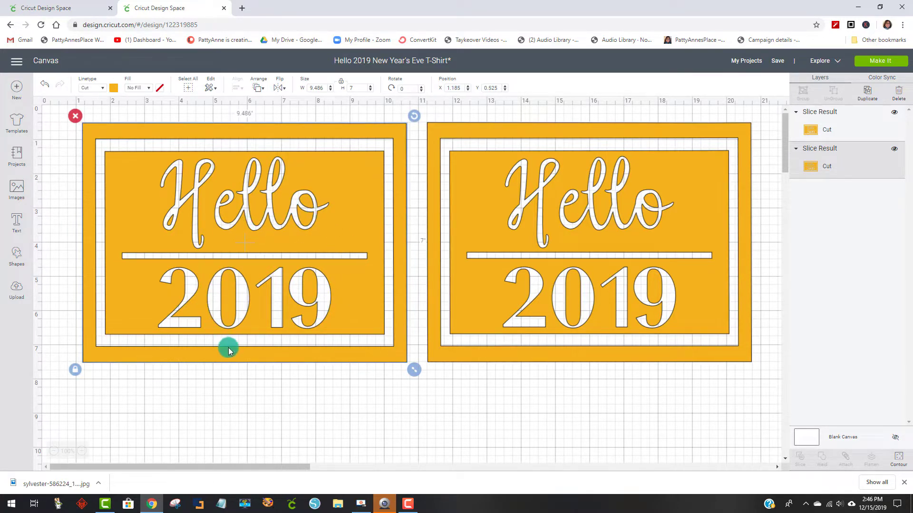
left_click(257, 387)
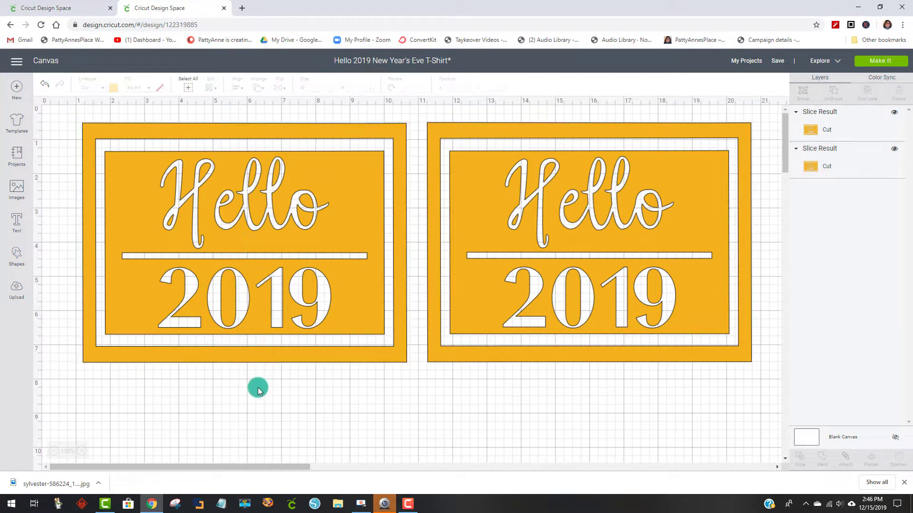
- Use Contour on the original left-hand design to hide the 1 and the outer outline of the 9
left_click(279, 248)
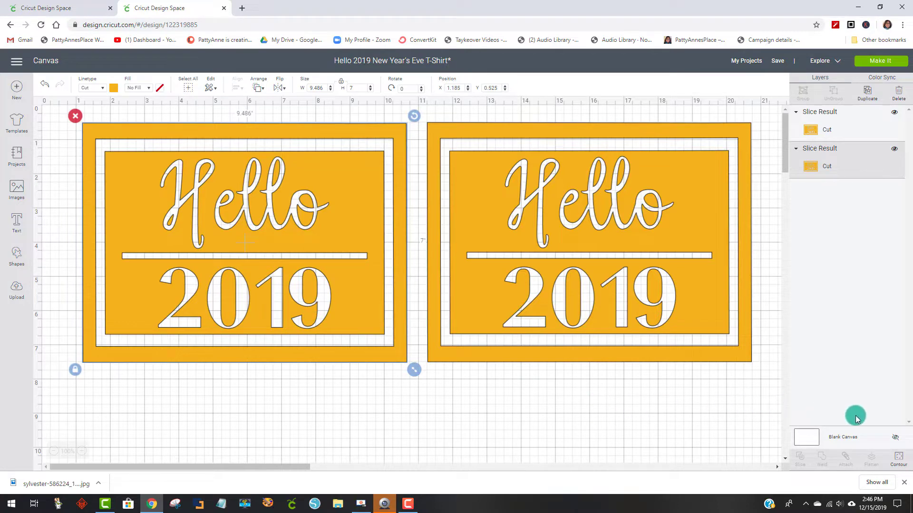
left_click(900, 464)
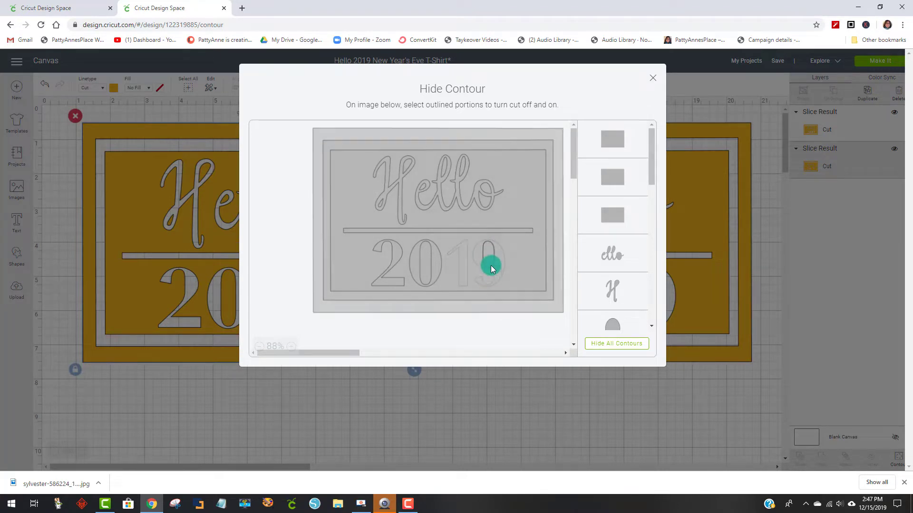
left_click(654, 79)
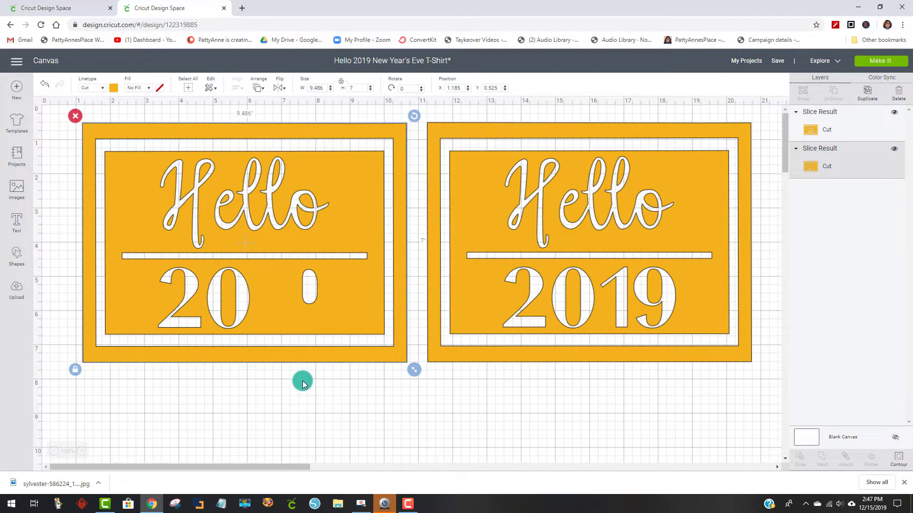
left_click(228, 422)
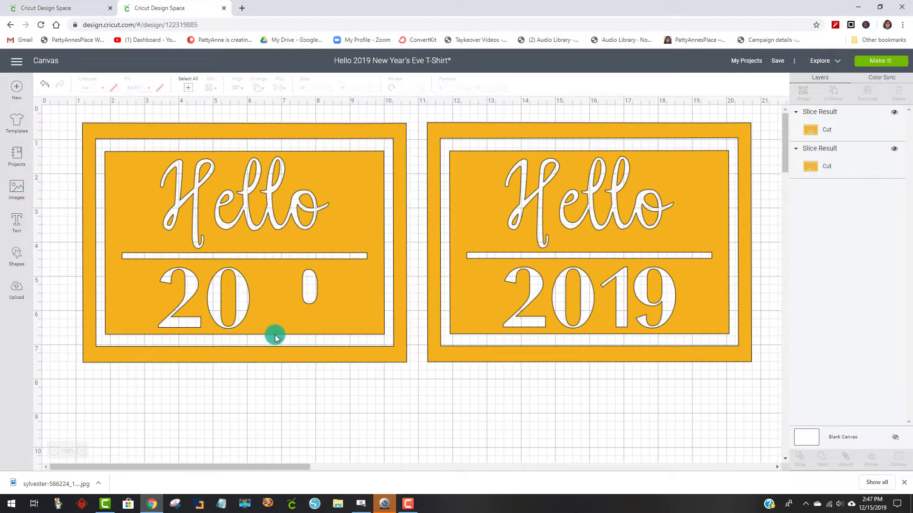
- Hide the leftover inner contour of the 9 in the original left-hand design, leaving only 20 in the year
left_click(276, 329)
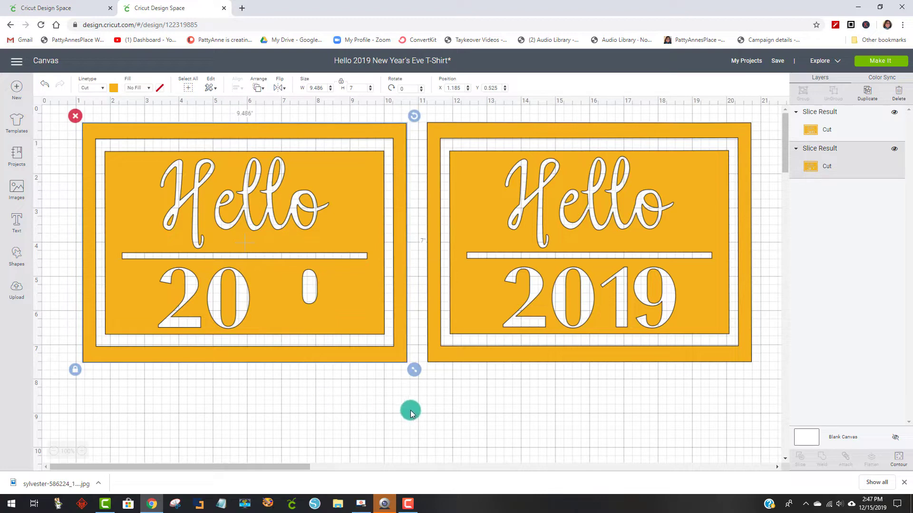
left_click(894, 458)
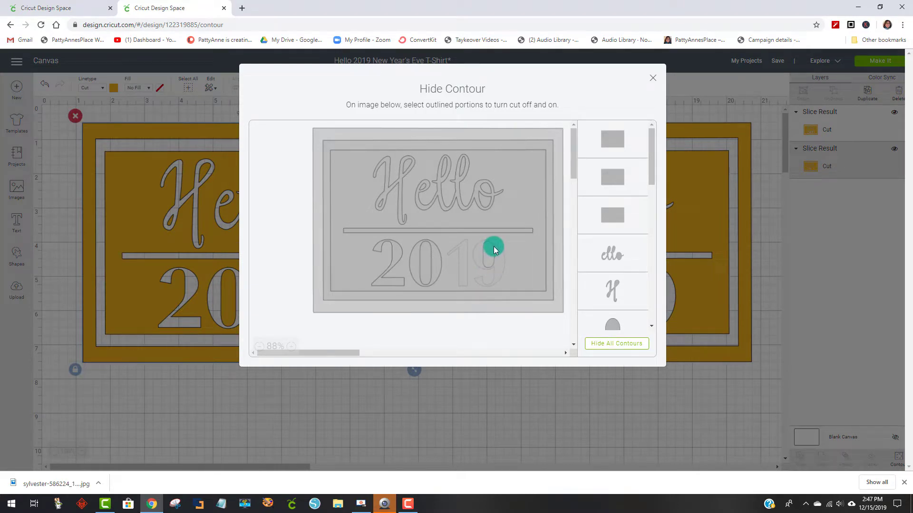
left_click(482, 269)
left_click(652, 77)
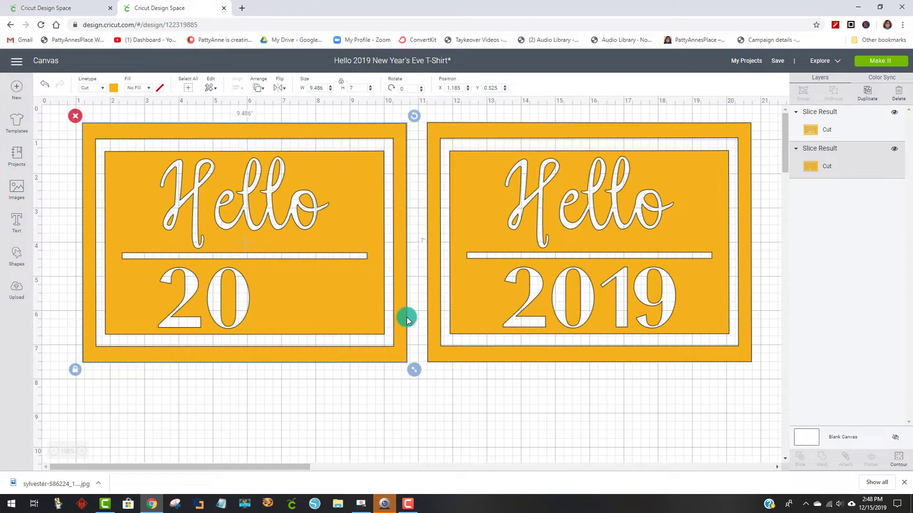
- Insert a square, place it over the 20 in the duplicate design, and shrink it to about 2.4 in
left_click(17, 267)
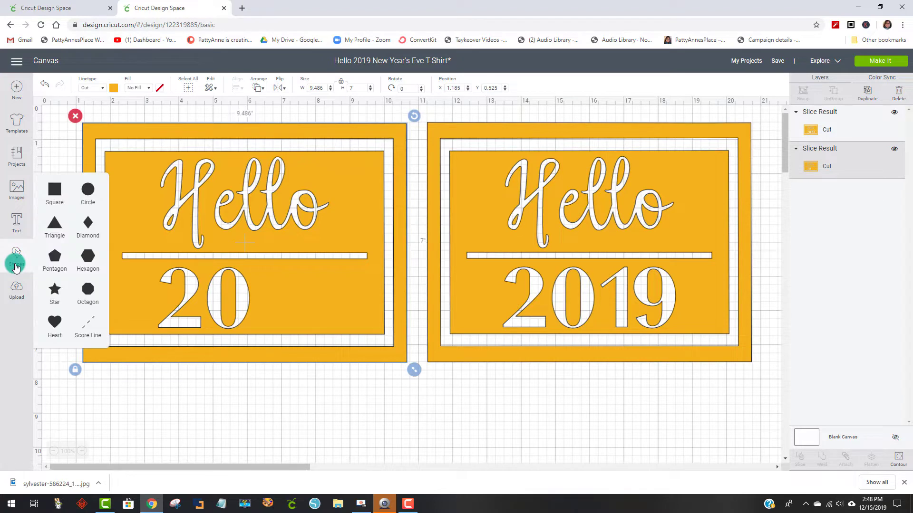
left_click(56, 196)
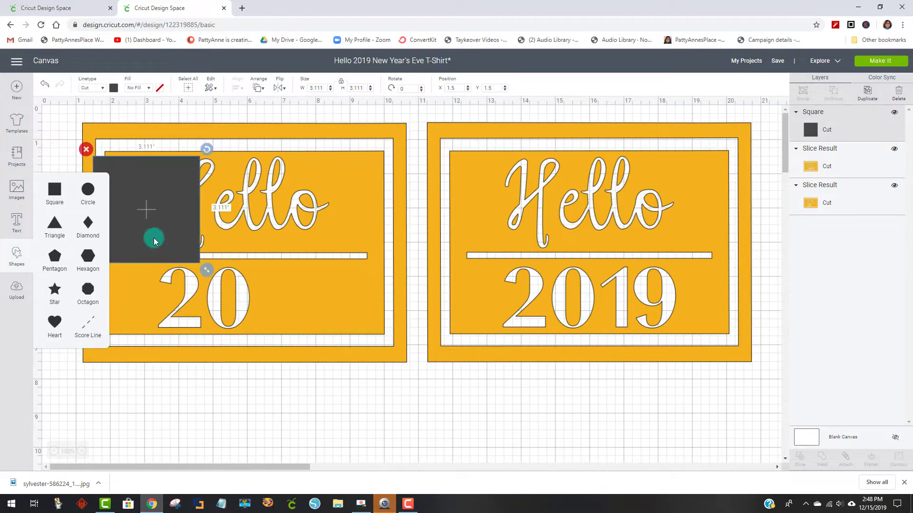
left_click_drag(157, 235, 555, 346)
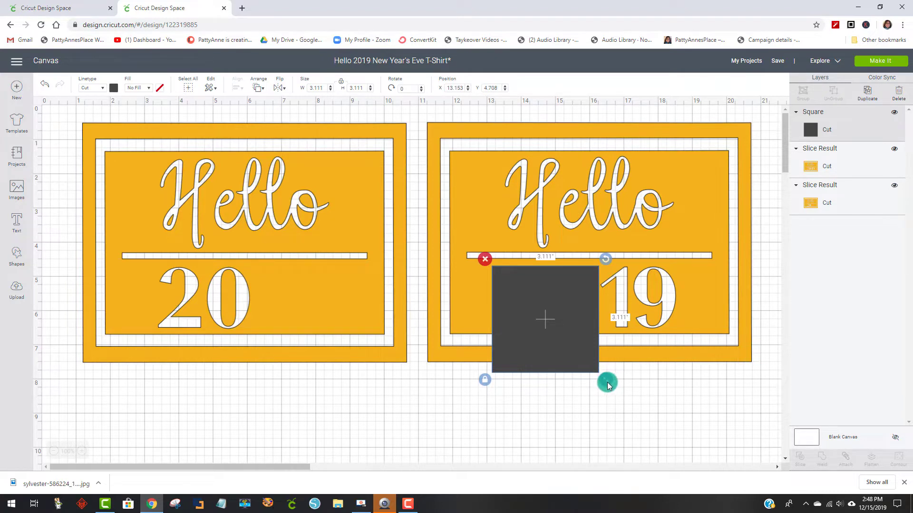
left_click_drag(607, 382, 562, 344)
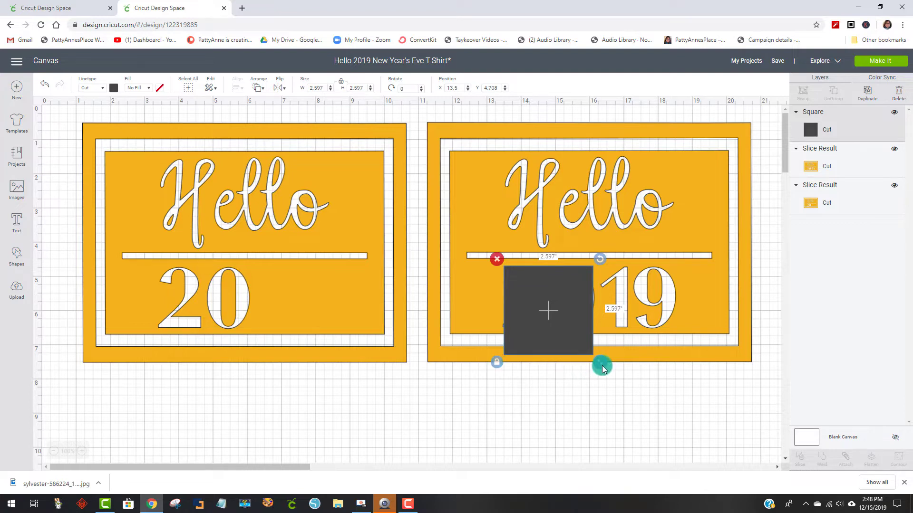
mouse_move(601, 365)
left_mouse_down()
mouse_move(584, 351)
mouse_move(596, 362)
left_mouse_up()
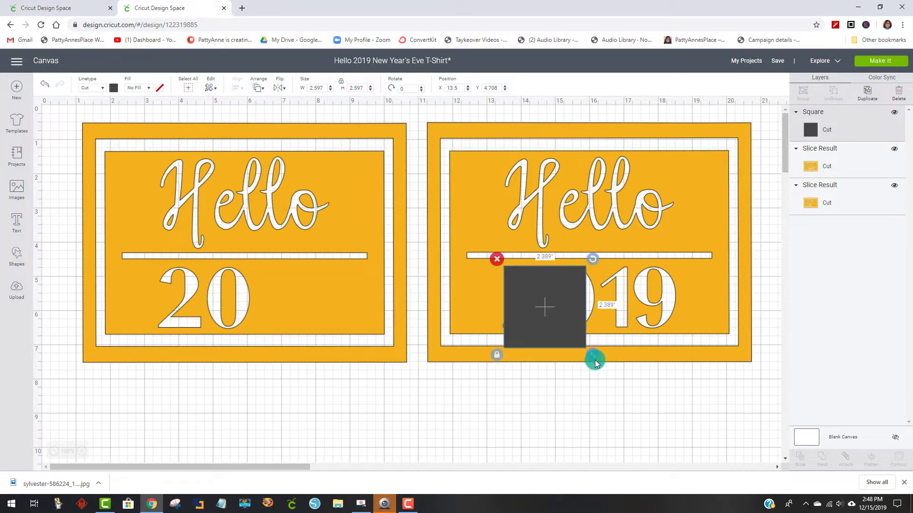
- Unlock the square's proportions and reshape it to about 2.74 by 1.97 in, covering only the 20 in the duplicate design
left_click(497, 357)
left_click_drag(517, 328, 517, 327)
left_click_drag(591, 355, 604, 341)
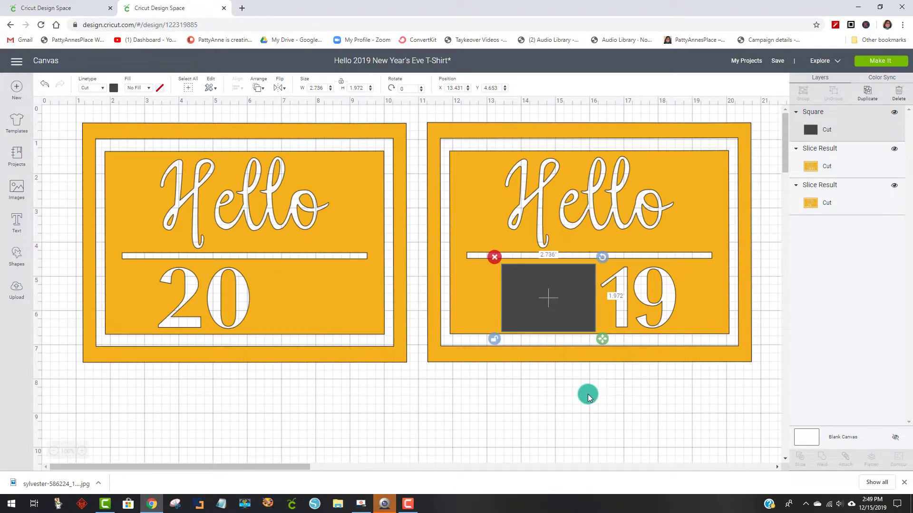
left_click(576, 376)
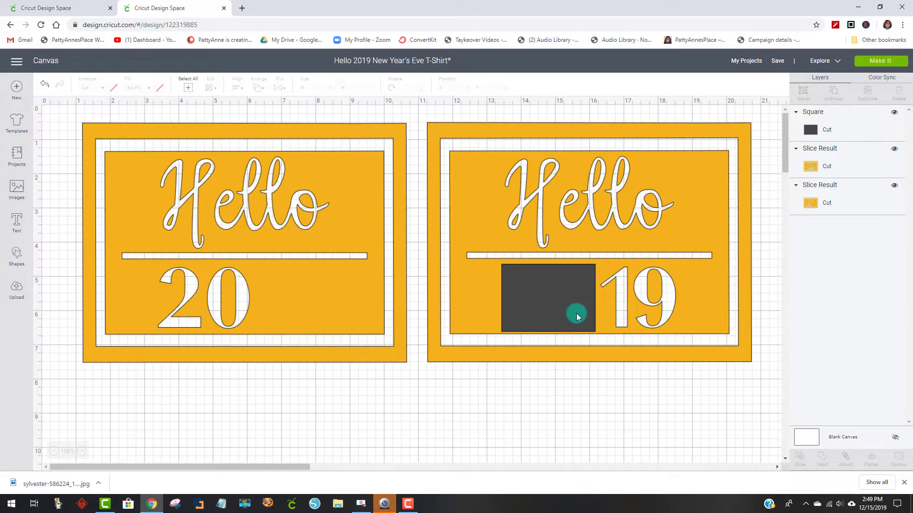
- Slice the dark rectangle with the duplicate design and delete the resulting dark background piece with the 20 cut out
left_click(532, 311)
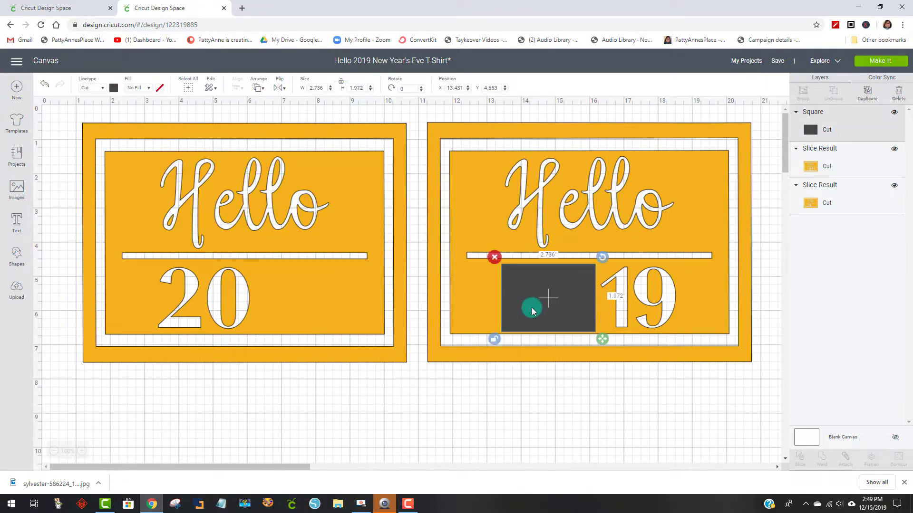
left_click(466, 291, "shift")
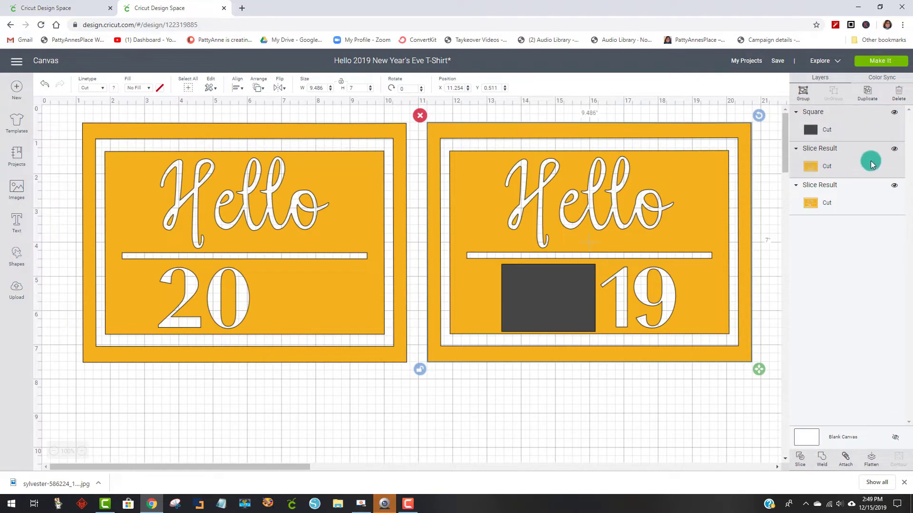
left_click(802, 463)
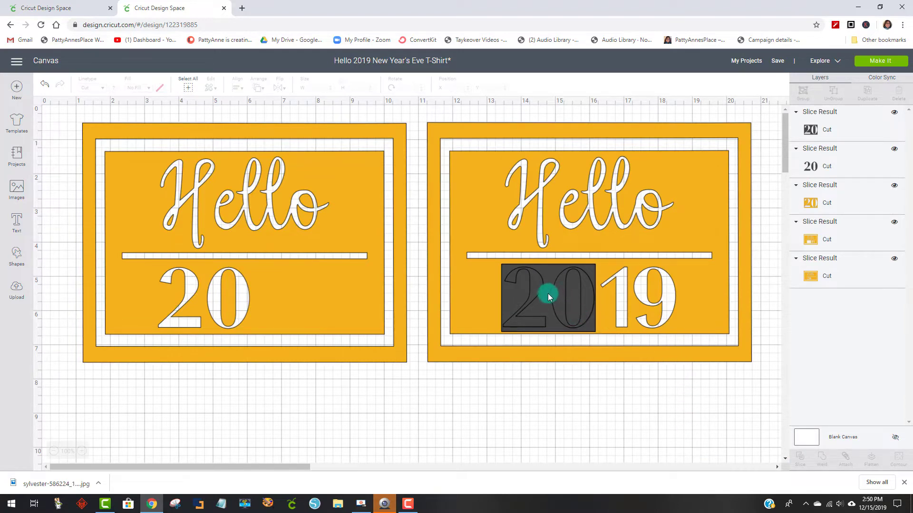
left_click_drag(548, 295, 555, 417)
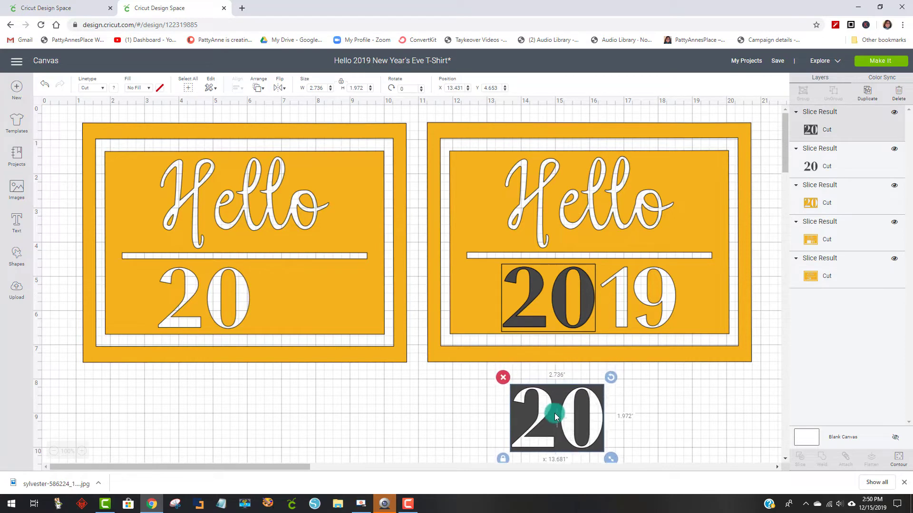
left_click(501, 379)
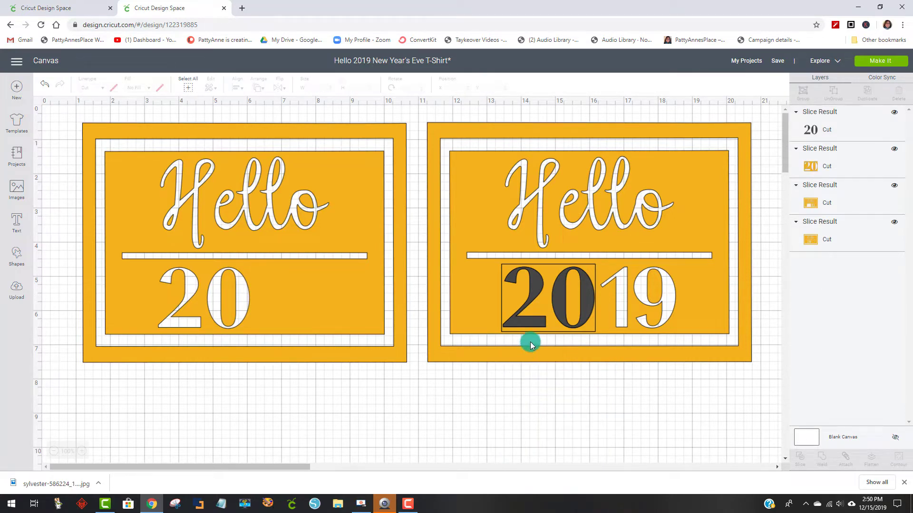
- Set the dark 20 aside below the duplicate design, and pull out and delete the yellow rectangle with the 20 cut out
left_click_drag(533, 322, 536, 444)
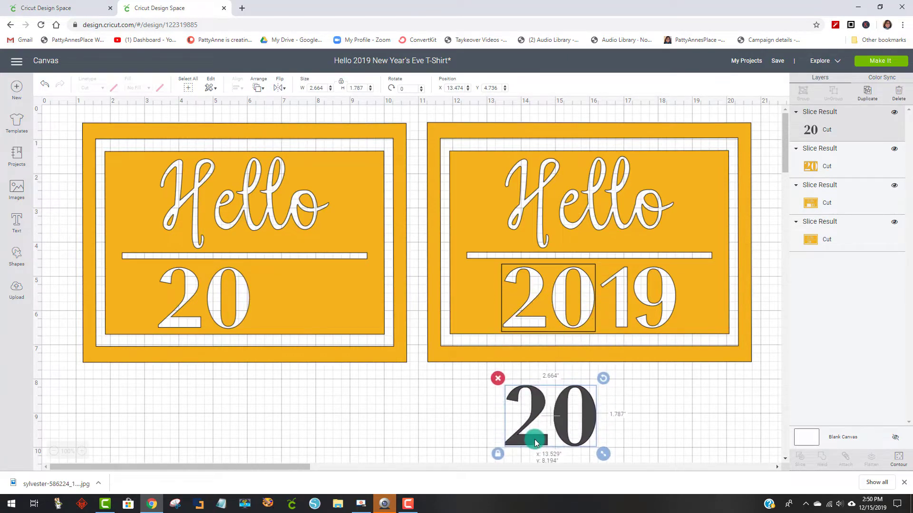
left_click_drag(533, 322, 667, 326)
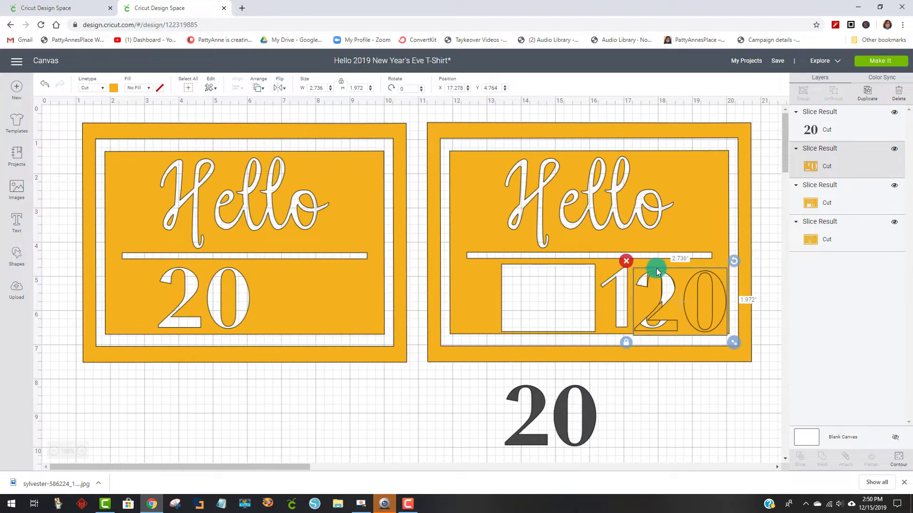
left_click_drag(657, 272, 643, 370)
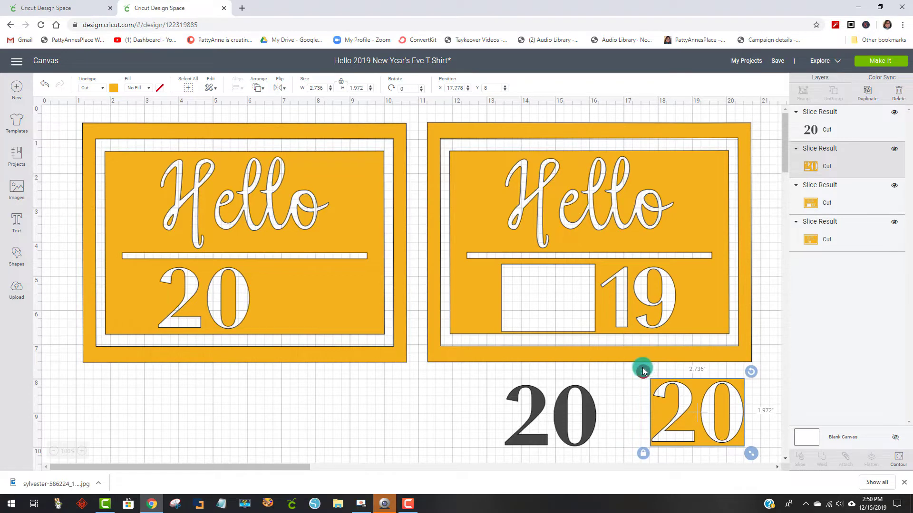
left_click(643, 370)
- Line up the dark 20 with the 20 in the original design and shift it horizontally to X 6.204 so the year reads 2020
left_click_drag(561, 413, 215, 295)
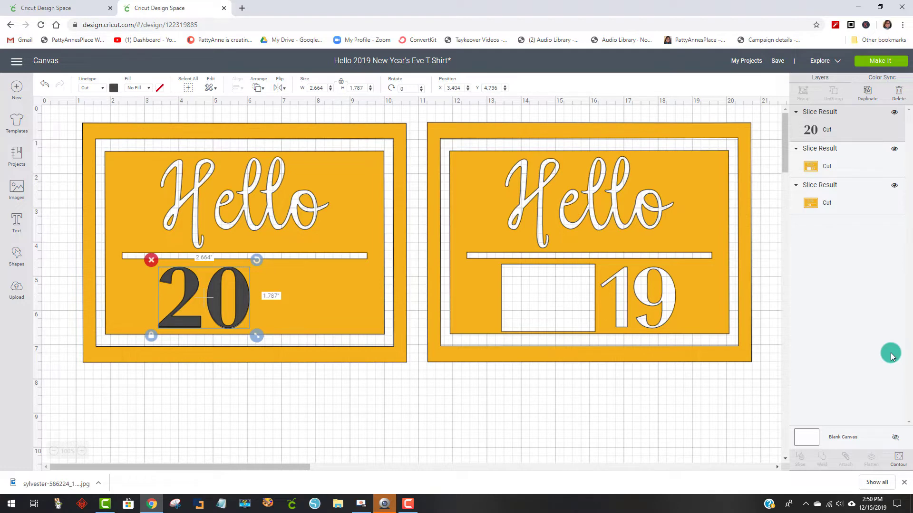
key("Right")
key("Right")
key("Right")
key("Right")
key("Right")
key("Right")
key("Right")
key("Right")
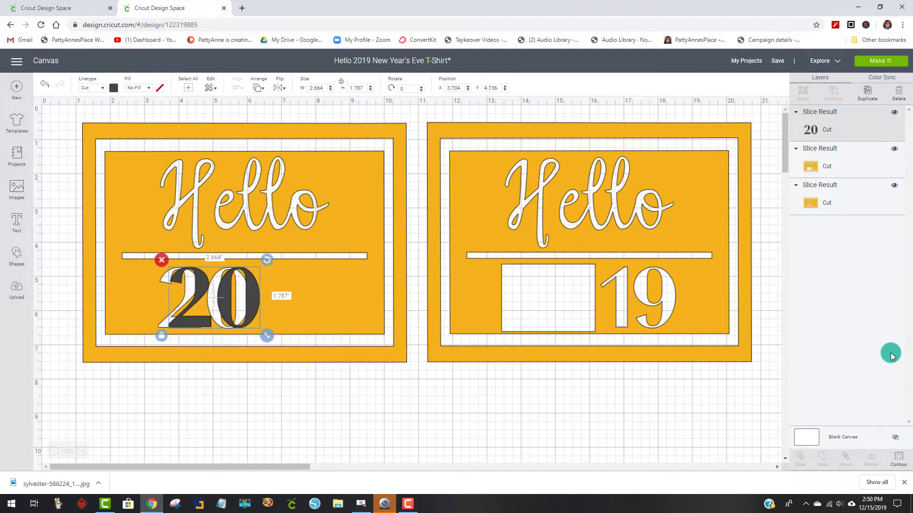
key("Right")
key("Right")
key("Right")
key("Right")
key("Right")
key("Right")
key("Right")
key("Right")
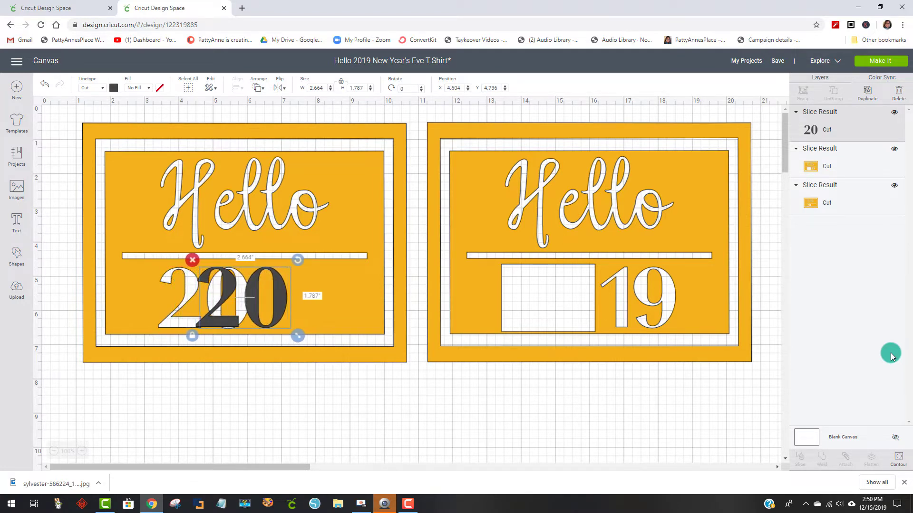
key("Right")
key("Right")
key("Right")
key("Right")
key("Right")
key("Right")
key("Right")
key("Right")
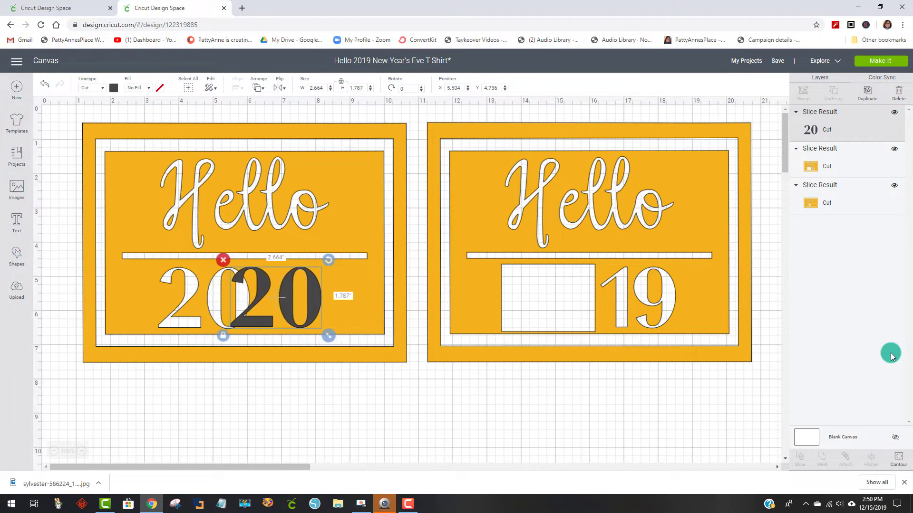
key("Right")
key("Right")
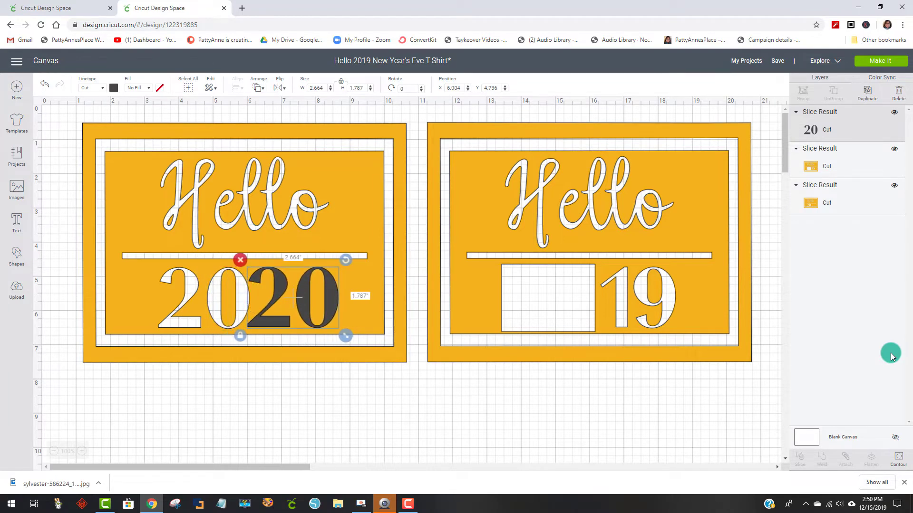
key("Right")
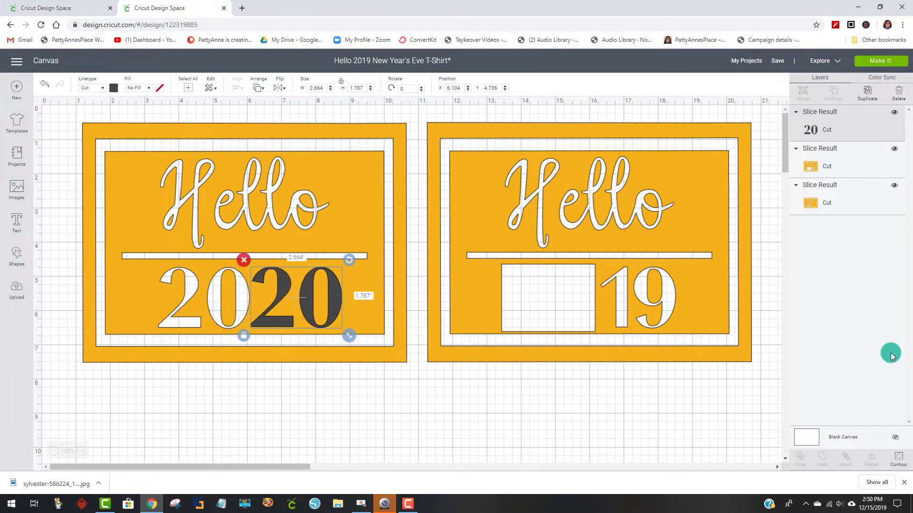
key("Right")
key("Right")
key("Right")
key("Right")
key("Right")
key("Right")
key("Right")
key("Right")
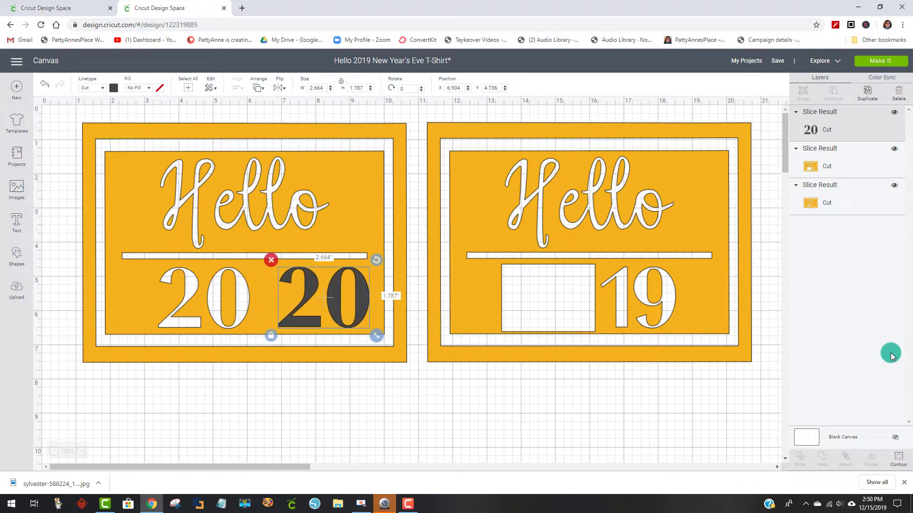
key("Left")
key("Left")
key("Left")
key("Left")
key("Left")
key("Left")
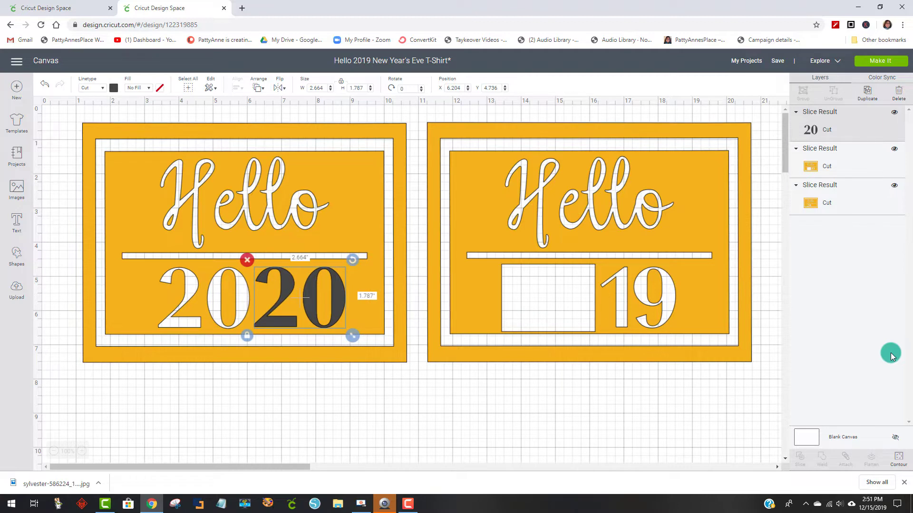
key("Left")
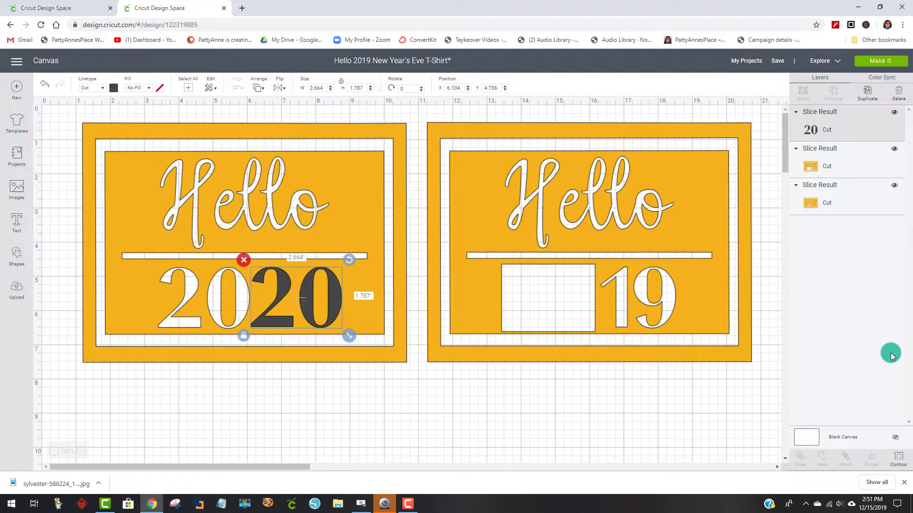
key("Right")
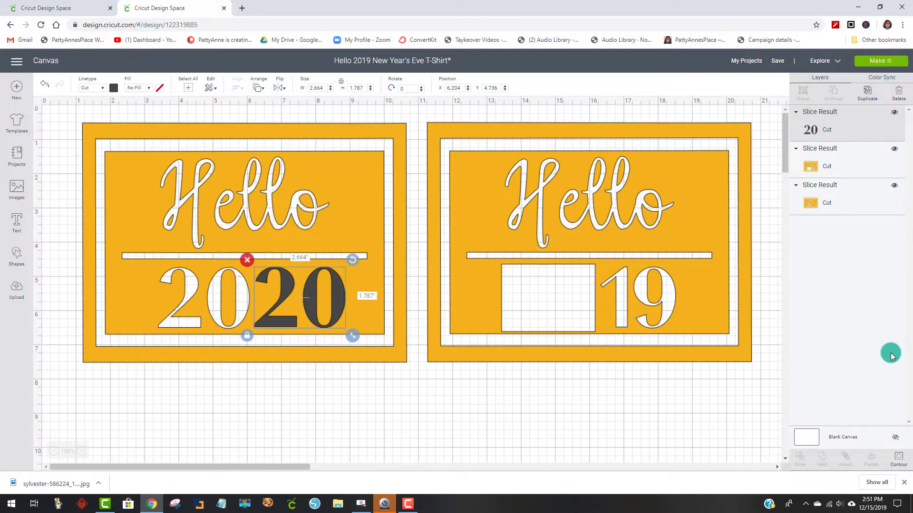
left_click(205, 403)
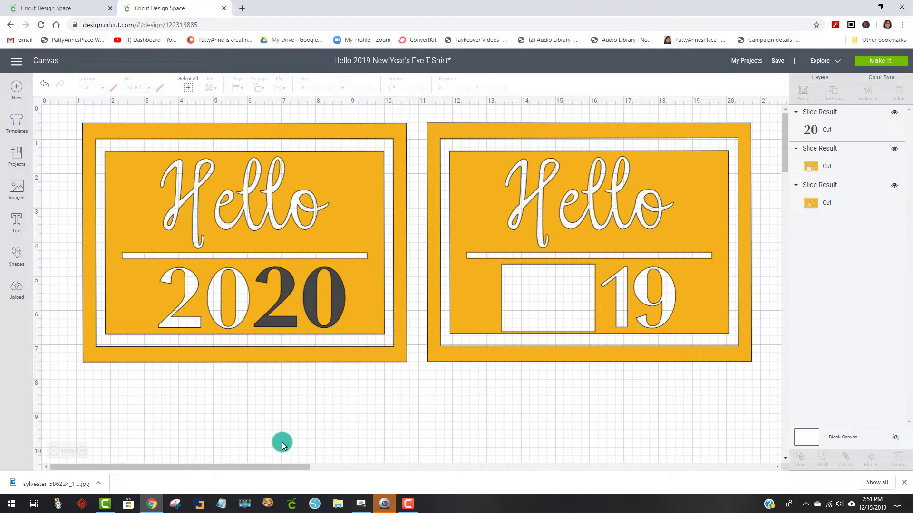
- Slice the dark 20 out of the original yellow Hello design
left_click(287, 287)
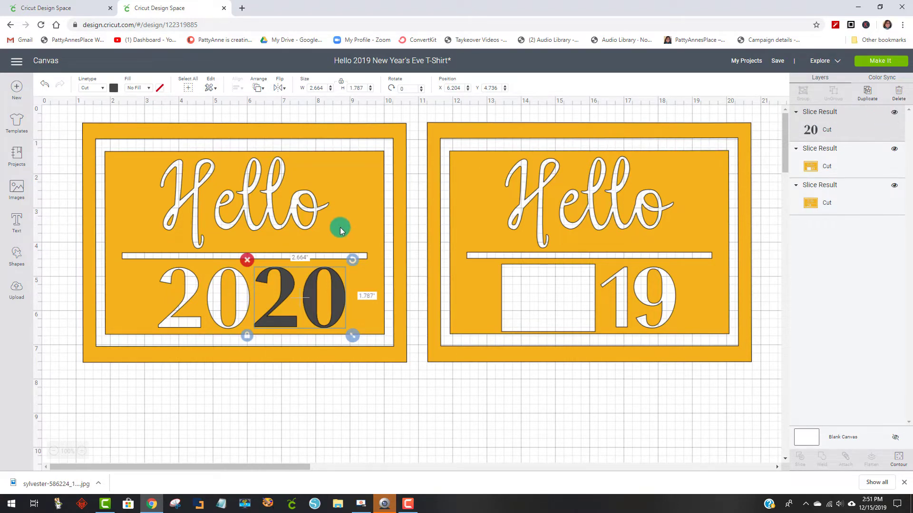
left_click(356, 210, "shift")
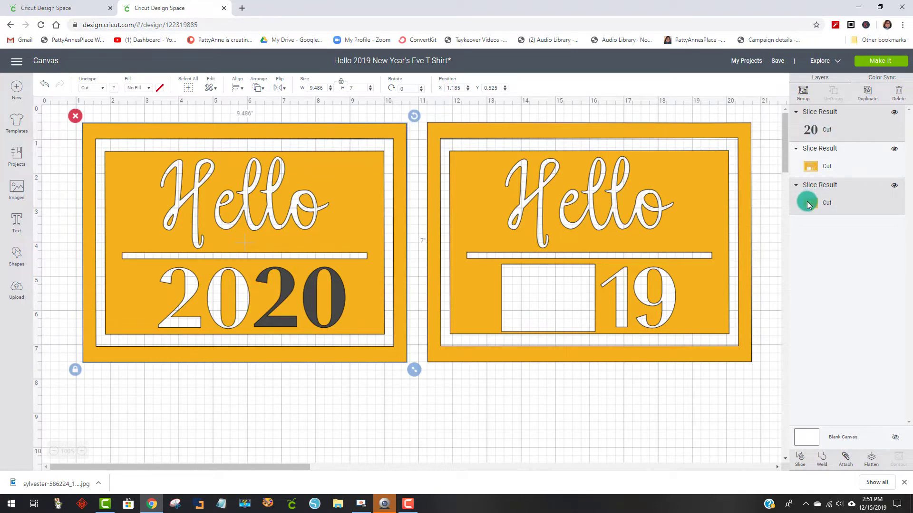
left_click(800, 462)
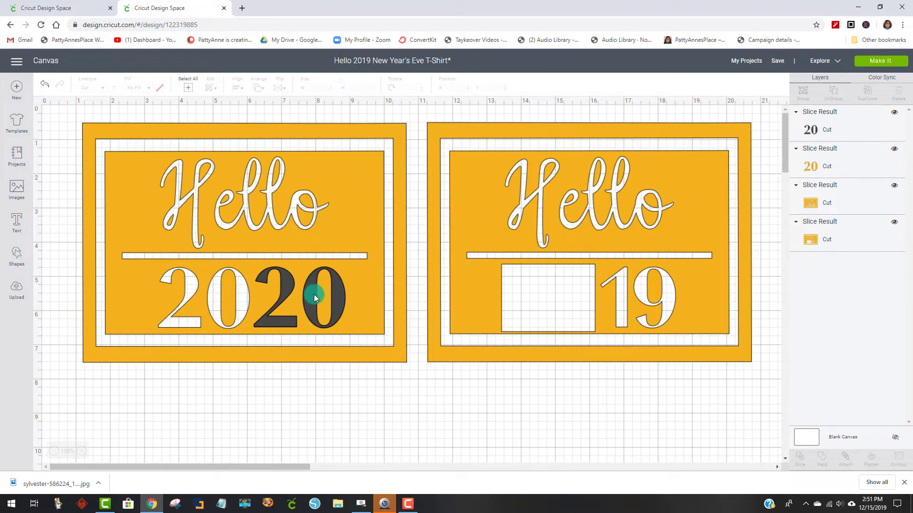
- Remove the sliced dark and yellow 20 pieces from the original design and delete the leftover duplicate design
left_click_drag(313, 298, 361, 428)
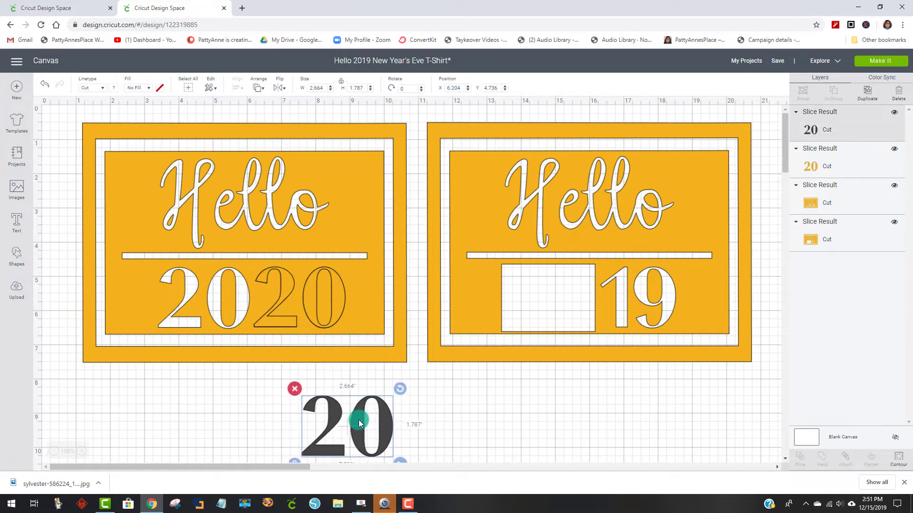
left_click(294, 389)
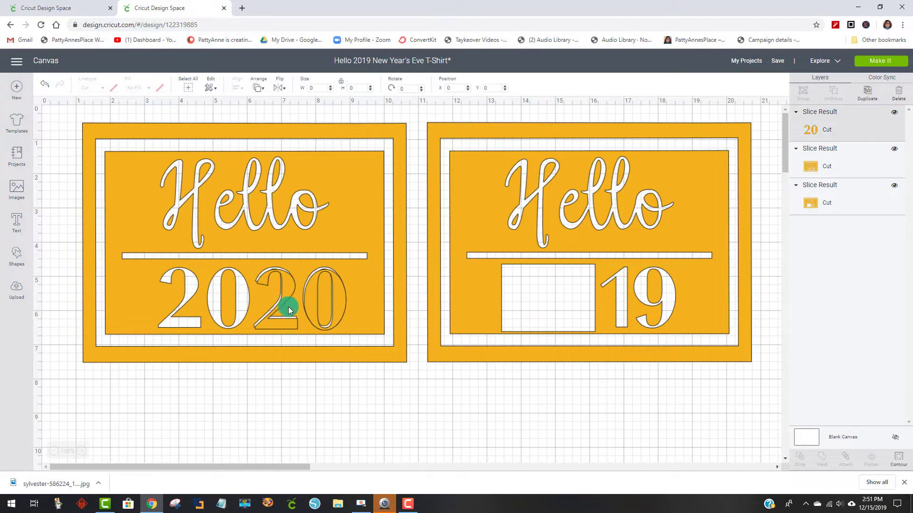
left_click_drag(288, 310, 325, 423)
left_click(291, 386)
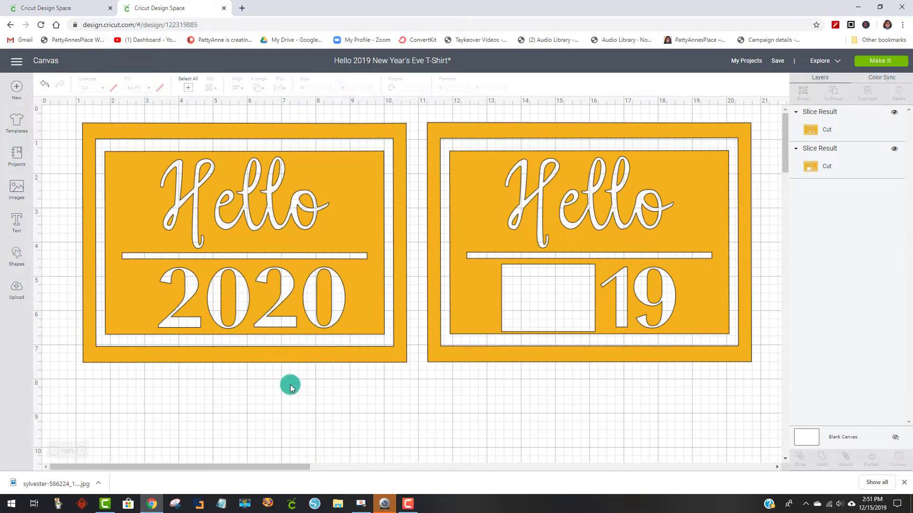
left_click(451, 172)
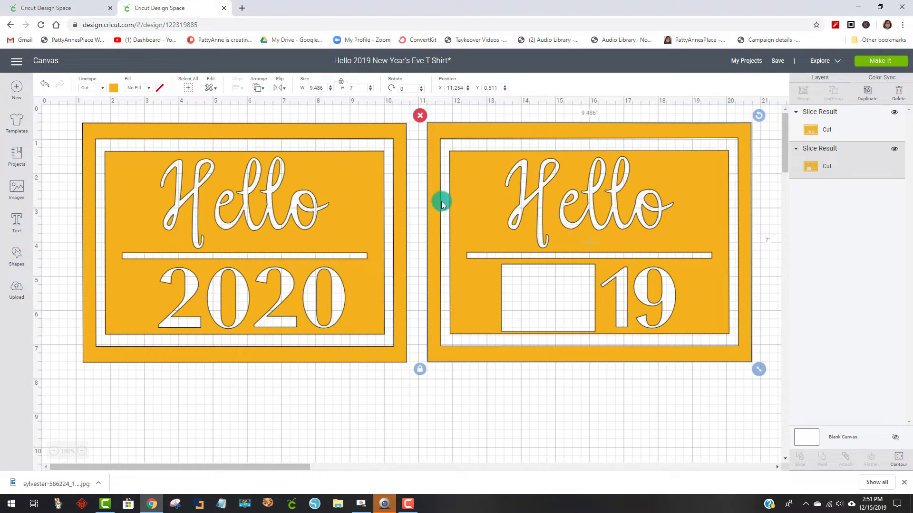
left_click(420, 116)
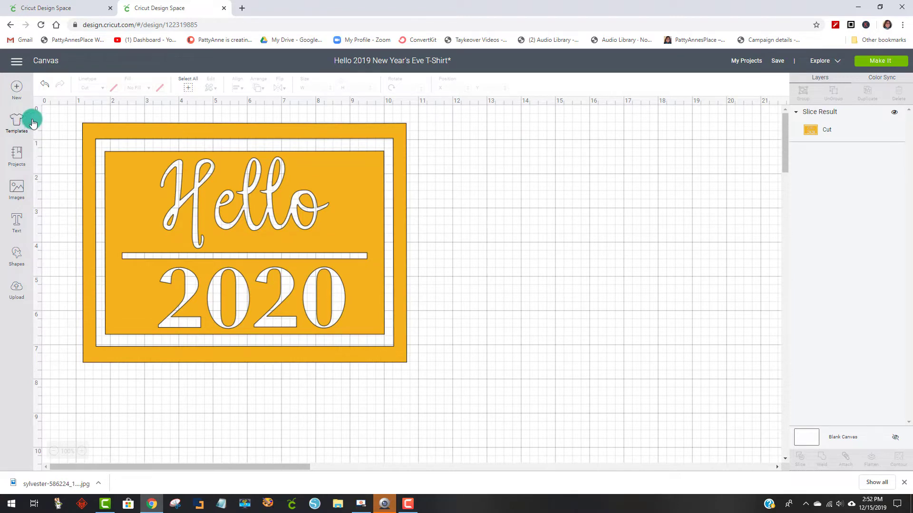
- Add the Scoop neck t-shirts template to the canvas behind the Hello 2020 design
left_click(20, 124)
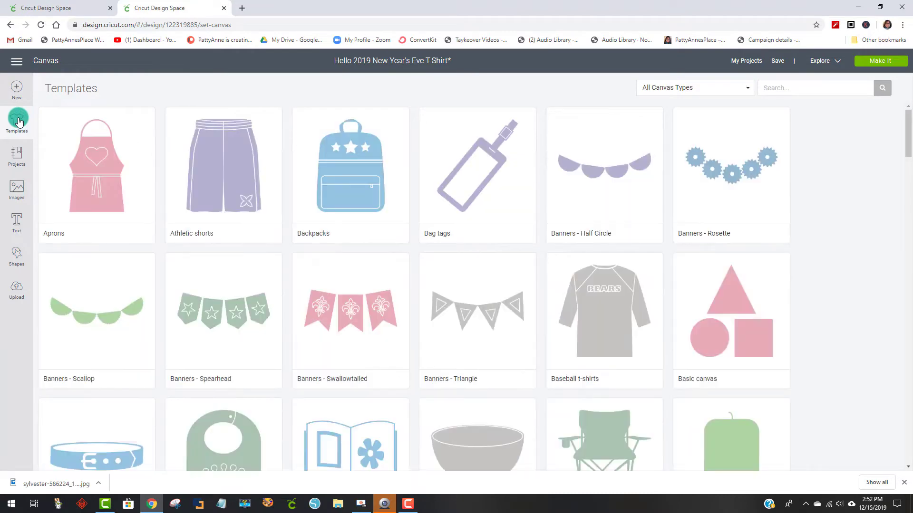
scroll(644, 244, "down", 8)
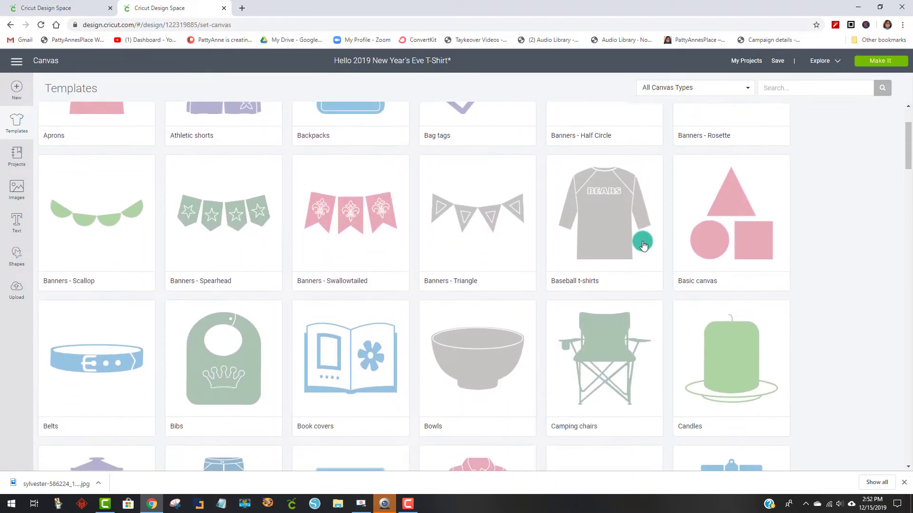
scroll(643, 244, "down", 8)
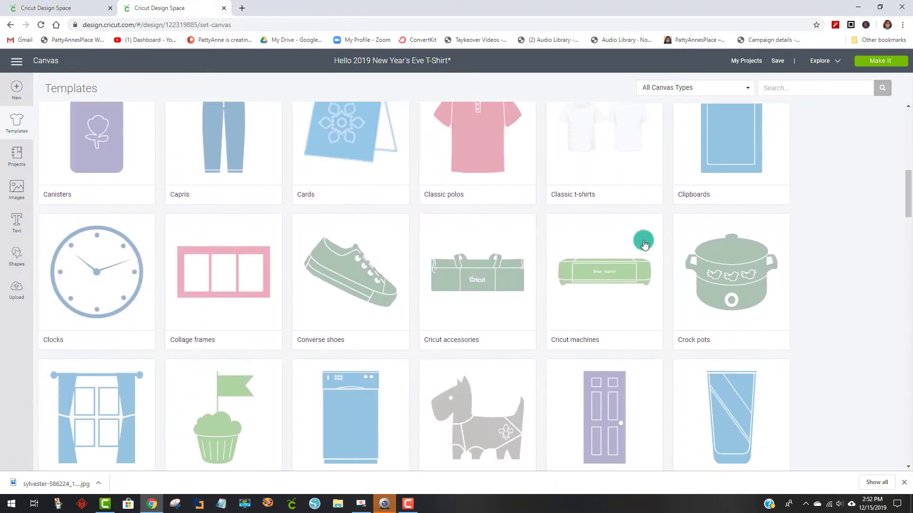
scroll(643, 244, "down", 5)
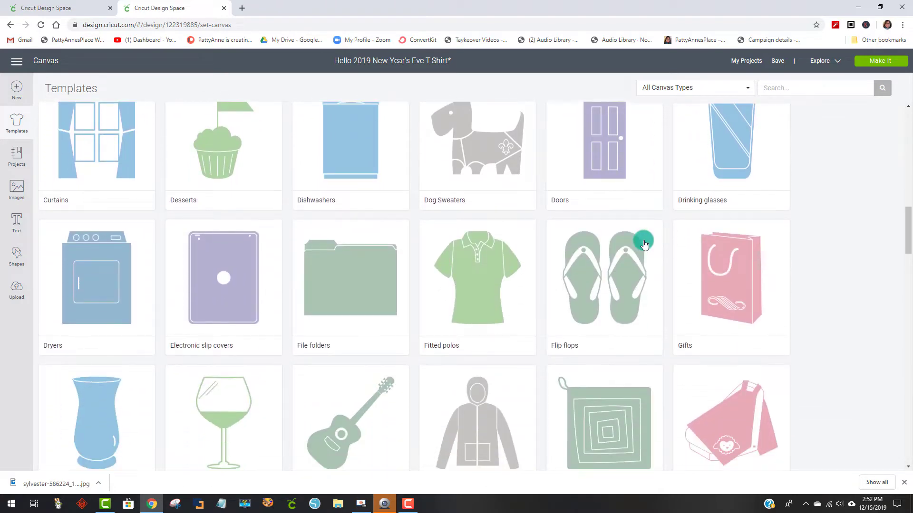
scroll(646, 243, "down", 8)
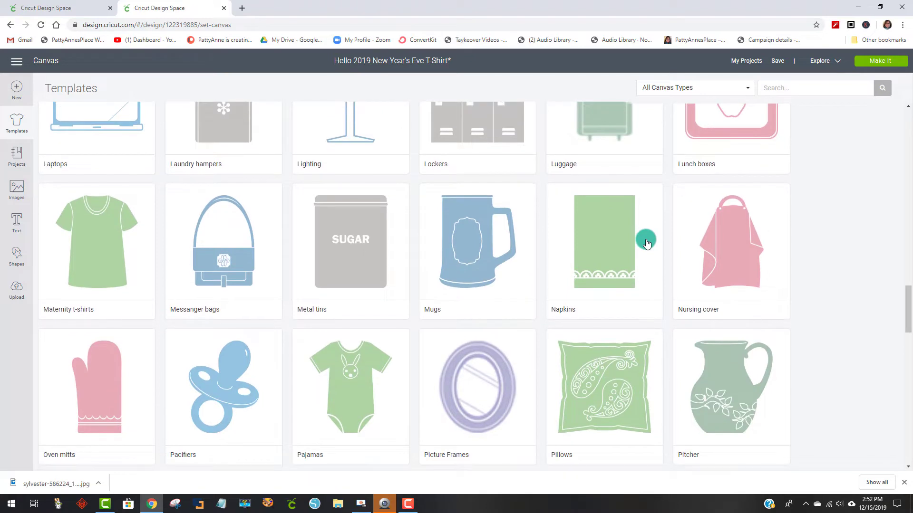
scroll(645, 241, "down", 6)
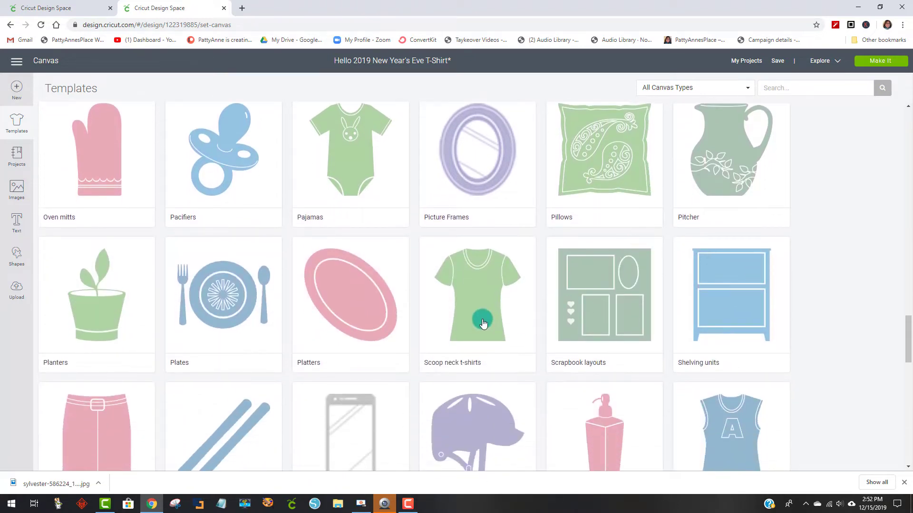
scroll(483, 321, "down", 2)
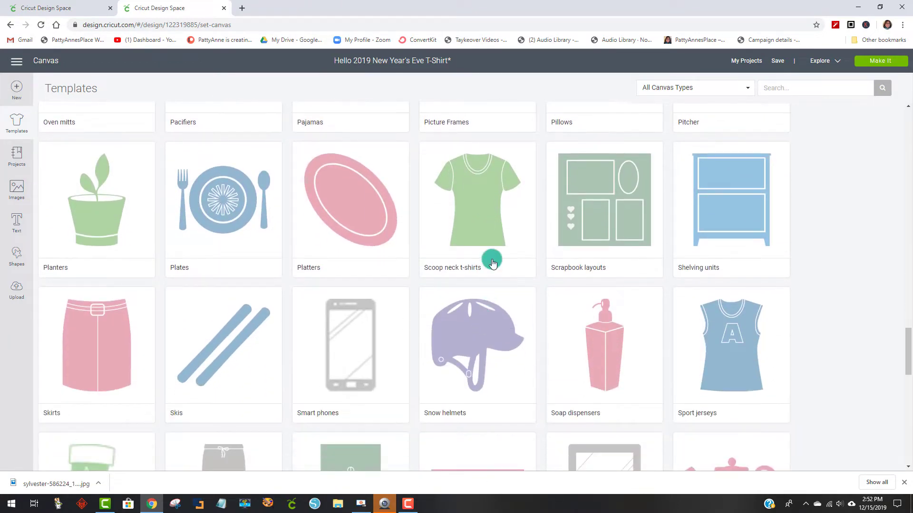
left_click(483, 239)
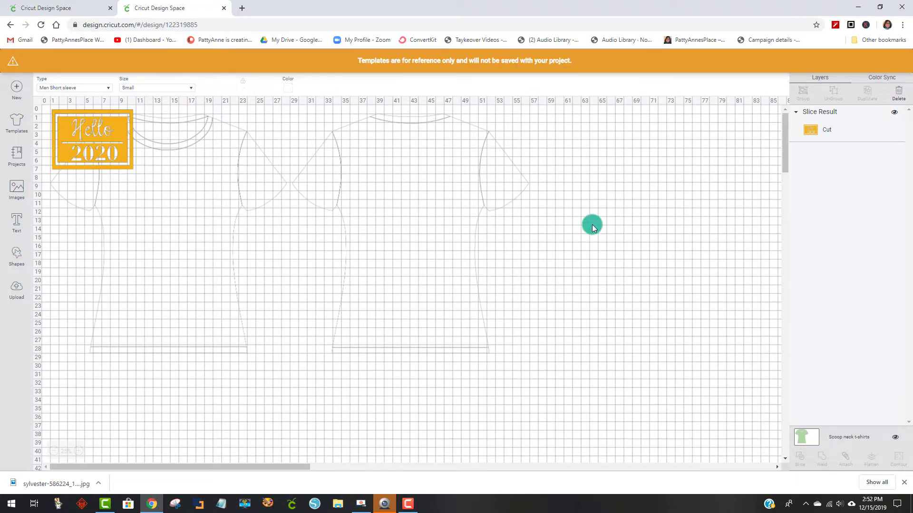
- Move the Hello 2020 design off the T-shirt outlines onto the empty canvas beside them and deselect it
left_click_drag(122, 138, 172, 152)
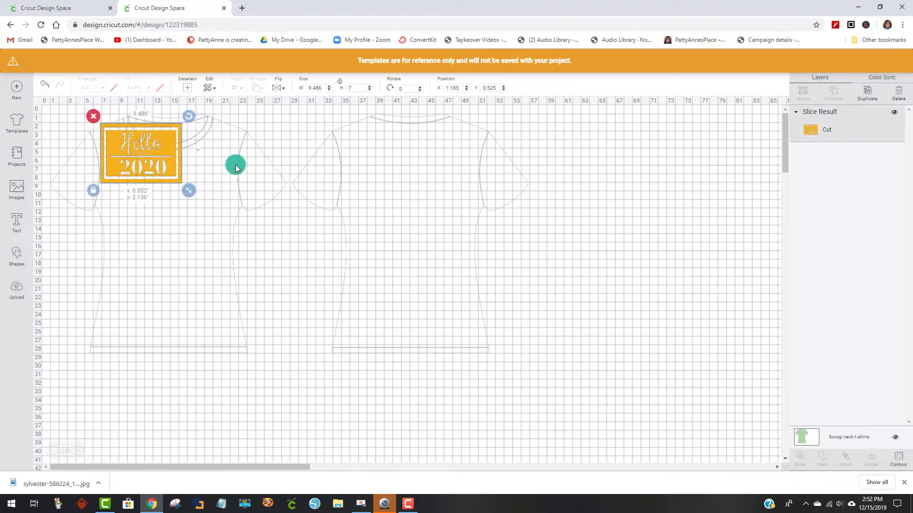
left_click_drag(236, 164, 648, 187)
left_click(316, 152)
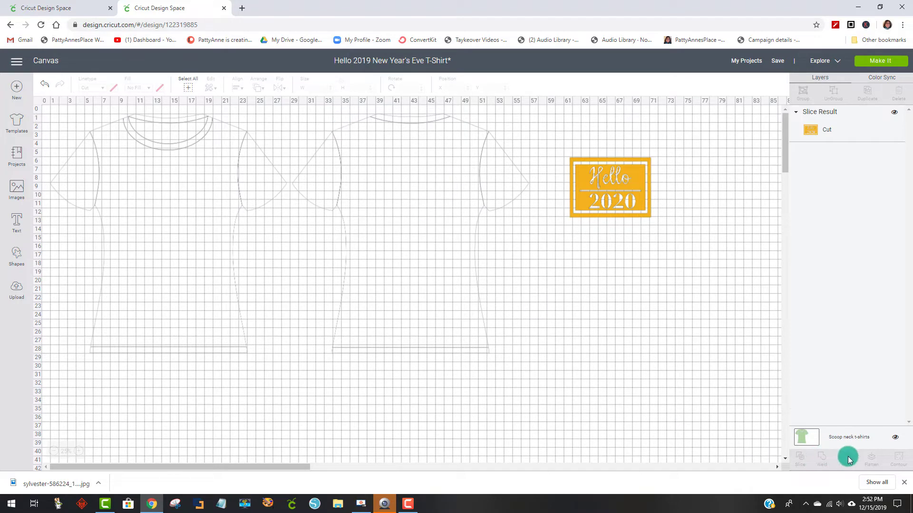
- Set the color of the scoop neck T-shirt template to black
left_click(224, 141)
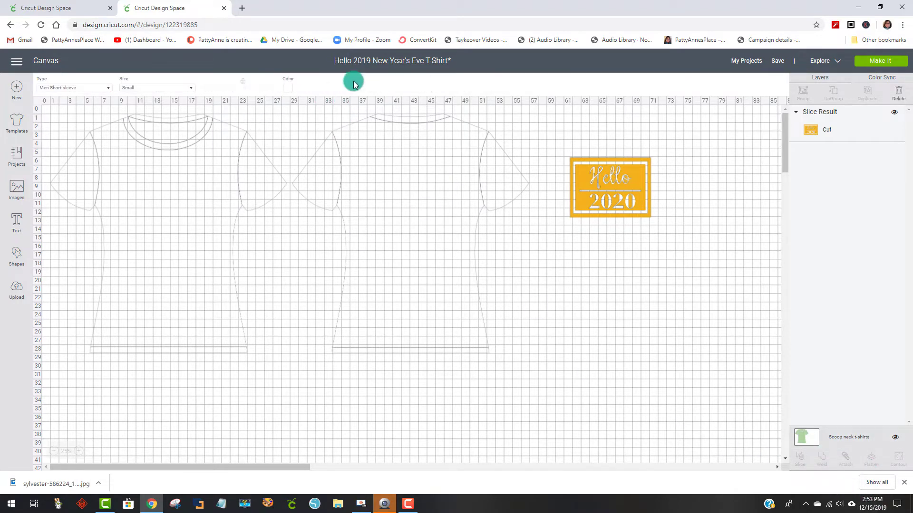
left_click(288, 88)
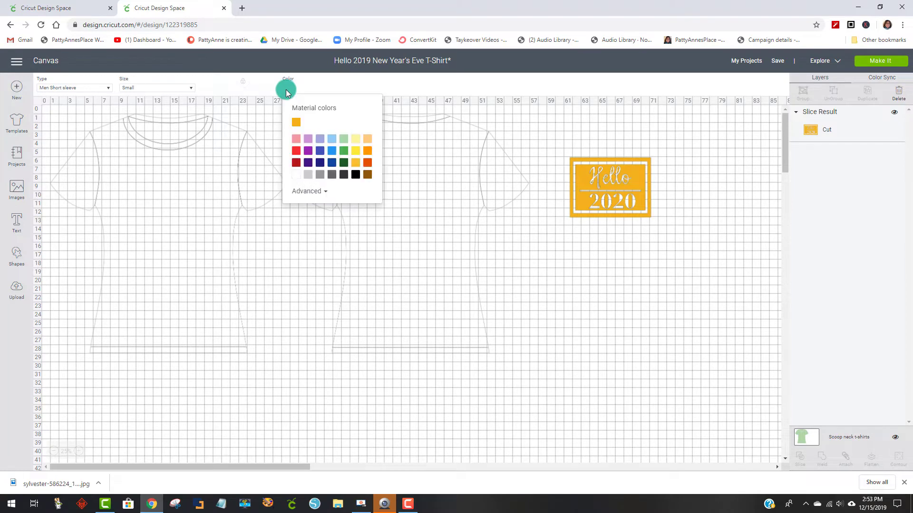
left_click(356, 175)
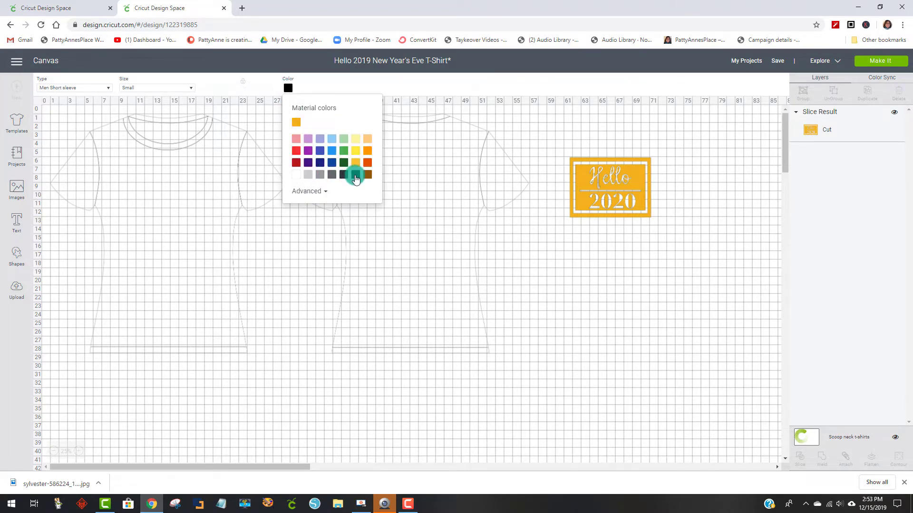
- Change the scoop neck T-shirt template's type to Women Short sleeve and deselect it
left_click(109, 89)
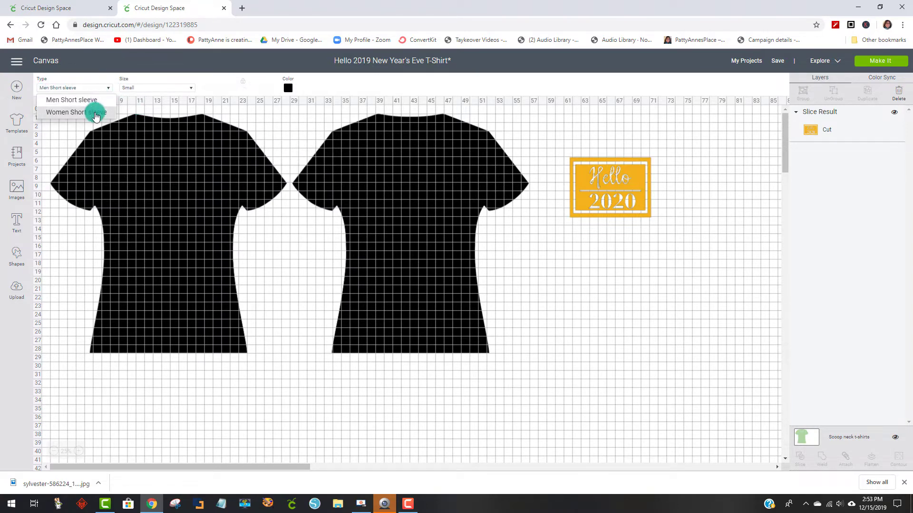
left_click(96, 114)
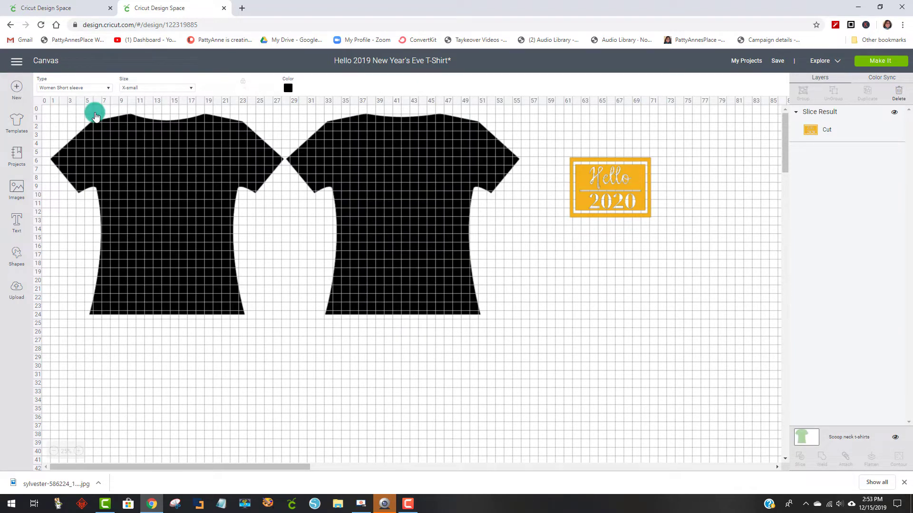
left_click(528, 271)
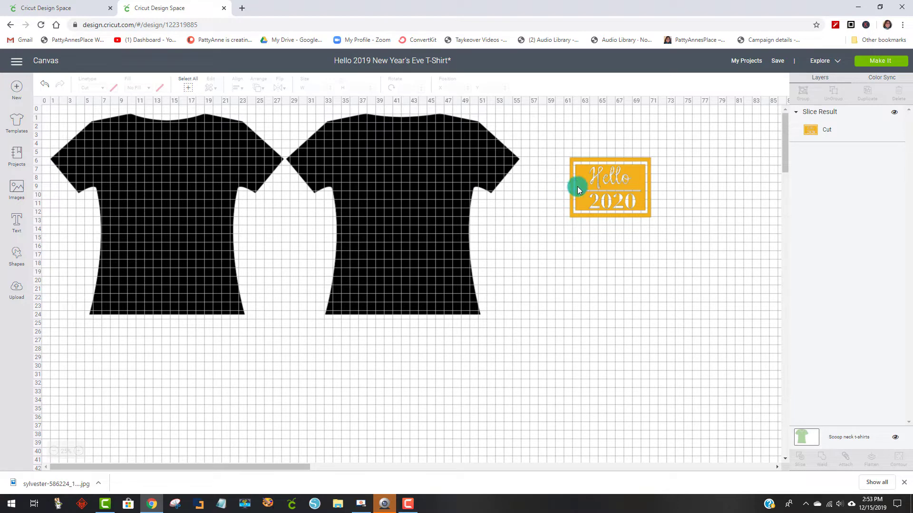
- Move the Hello 2020 design onto the chest of the front black T-shirt, at about X 9.85, Y 4.53
scroll(590, 190, "right", 3)
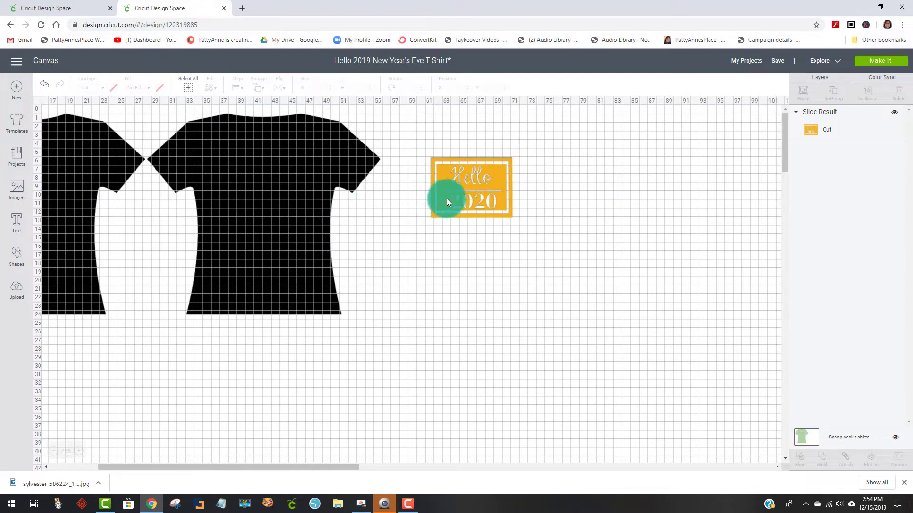
left_click_drag(472, 193, 70, 204)
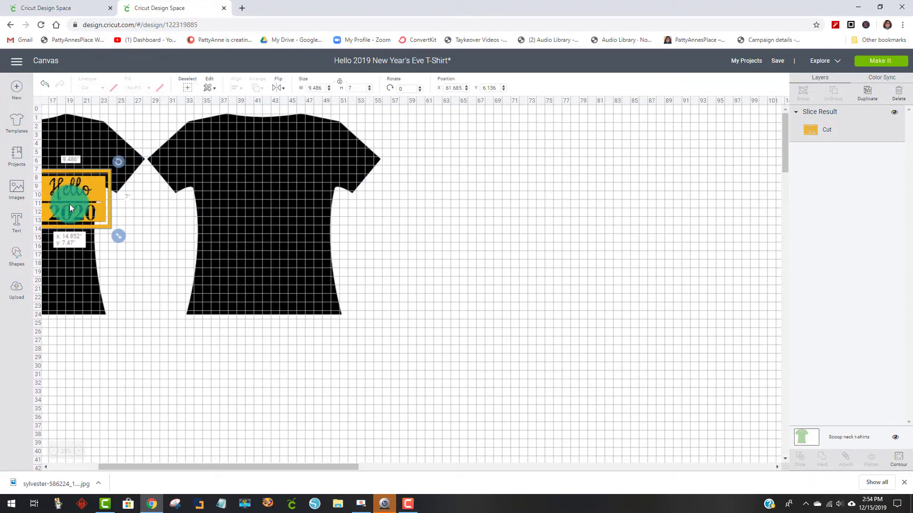
left_click_drag(206, 467, 150, 466)
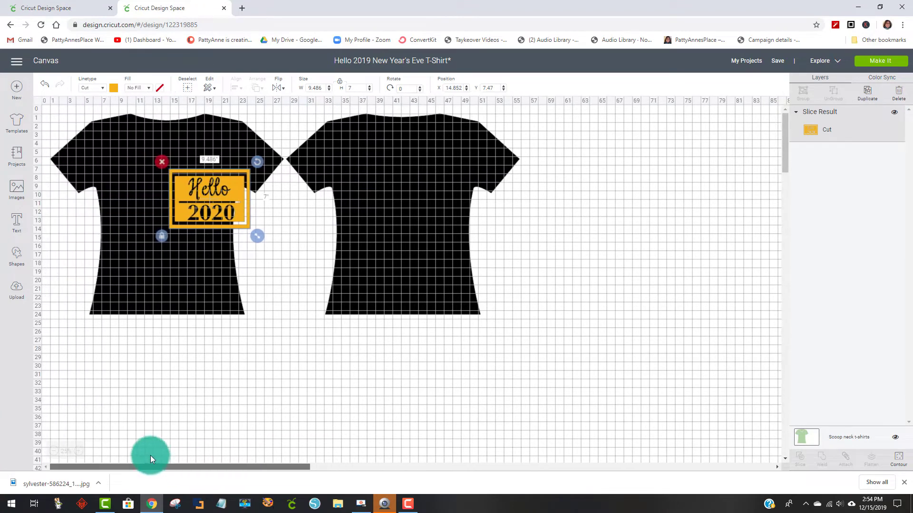
left_click_drag(192, 200, 162, 173)
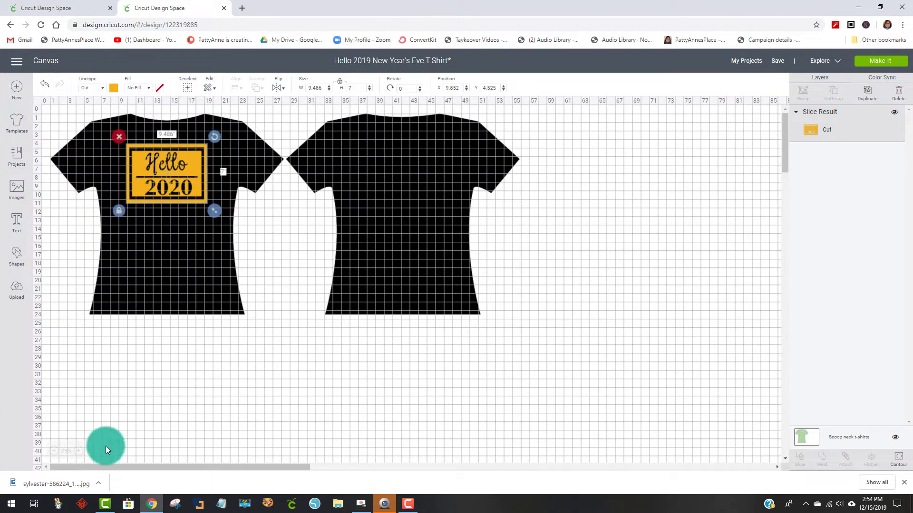
- Fine-tune the Hello 2020 design's placement below the front neckline, shifting it to about X 9.52, Y 3.99
left_click(74, 452)
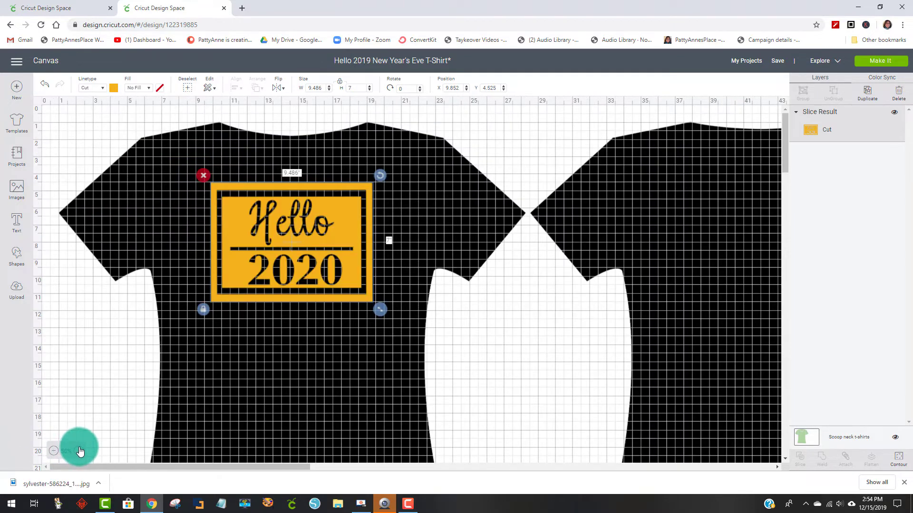
left_click(75, 452)
left_click(652, 407)
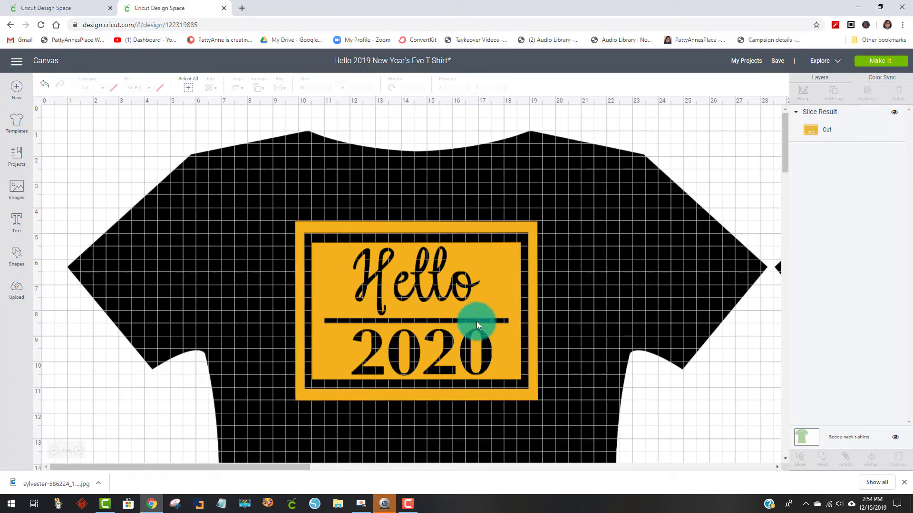
mouse_move(476, 321)
left_mouse_down()
mouse_move(479, 284)
mouse_move(463, 306)
mouse_move(471, 312)
left_mouse_up()
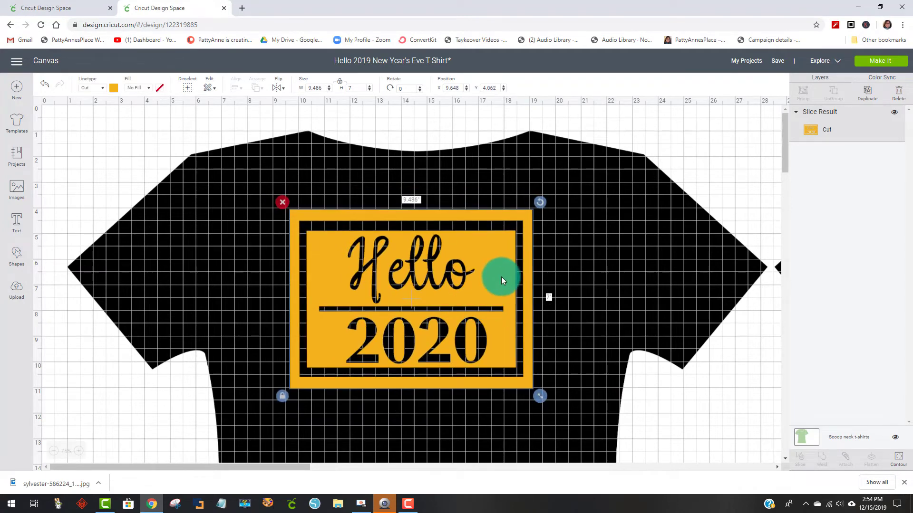
left_click_drag(501, 278, 498, 274)
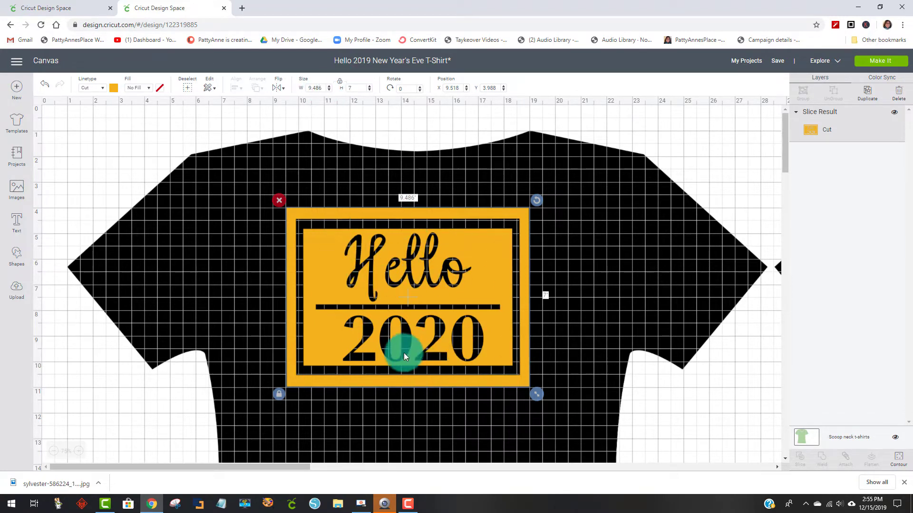
- Set the Hello 2020 design's width to 9 inches and recenter it on the chest at about X 9.96, Y 3.78
left_click(324, 89)
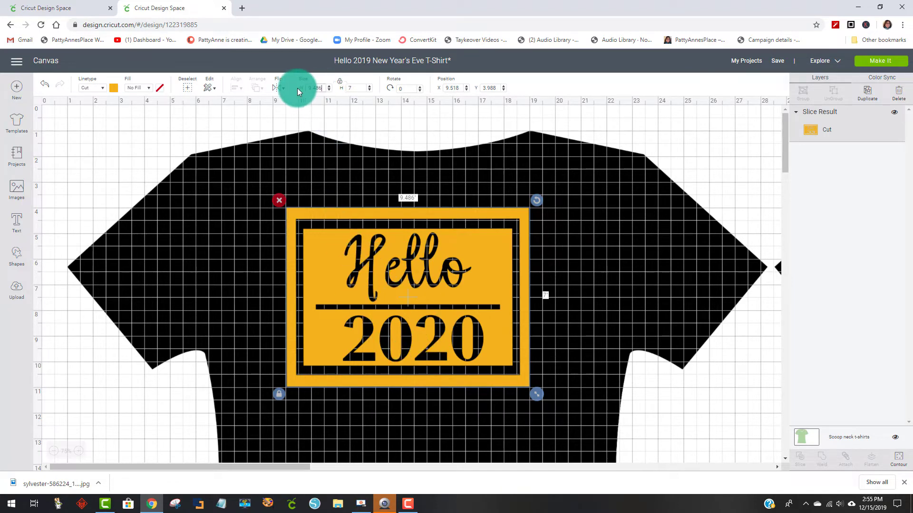
type("9")
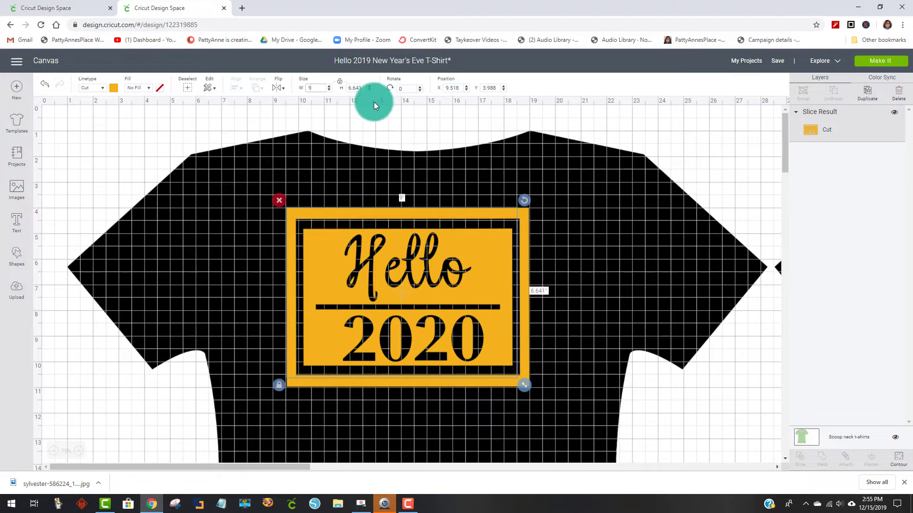
left_click(359, 88)
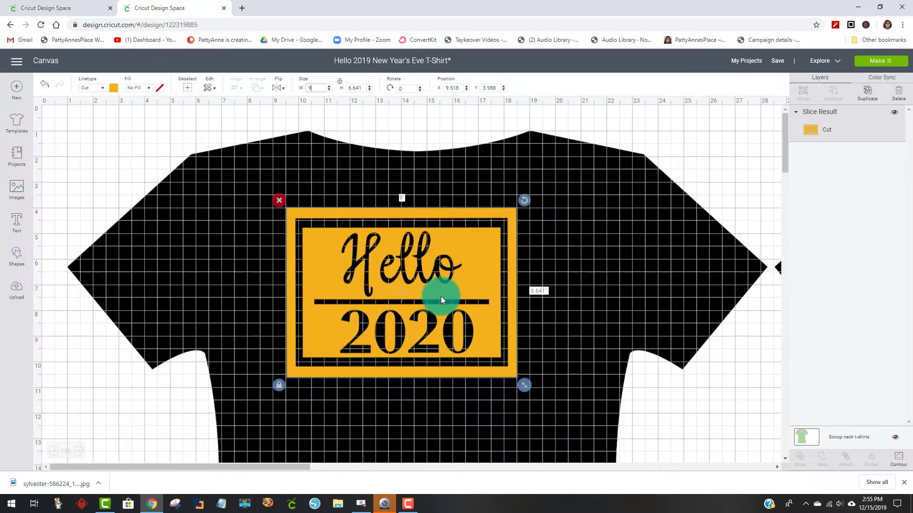
left_click_drag(443, 299, 478, 294)
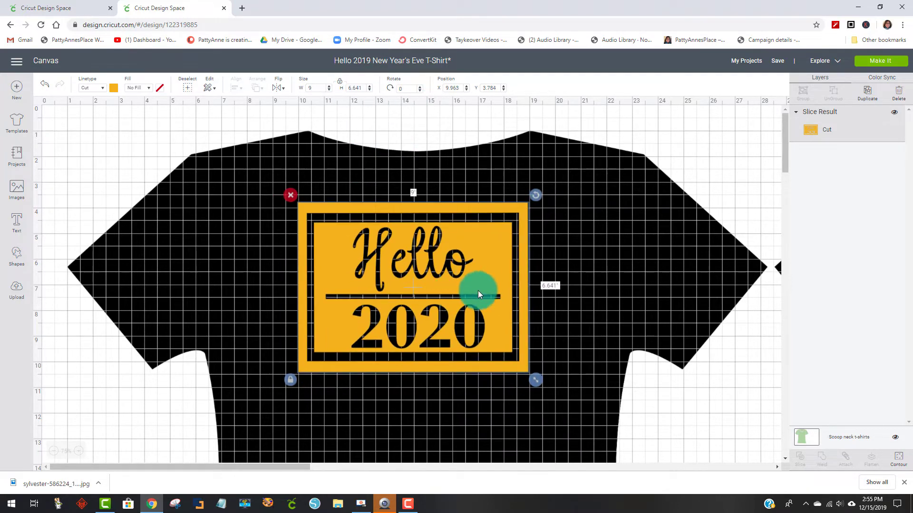
- Proceed through mat preparation to the cutting setup and set the material to Glitter Iron-On from the Iron-On category
left_click(864, 65)
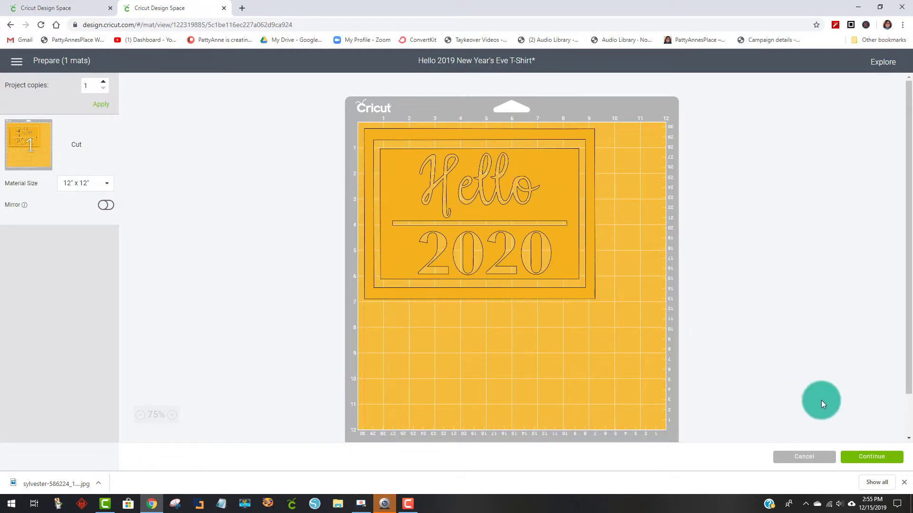
left_click(892, 458)
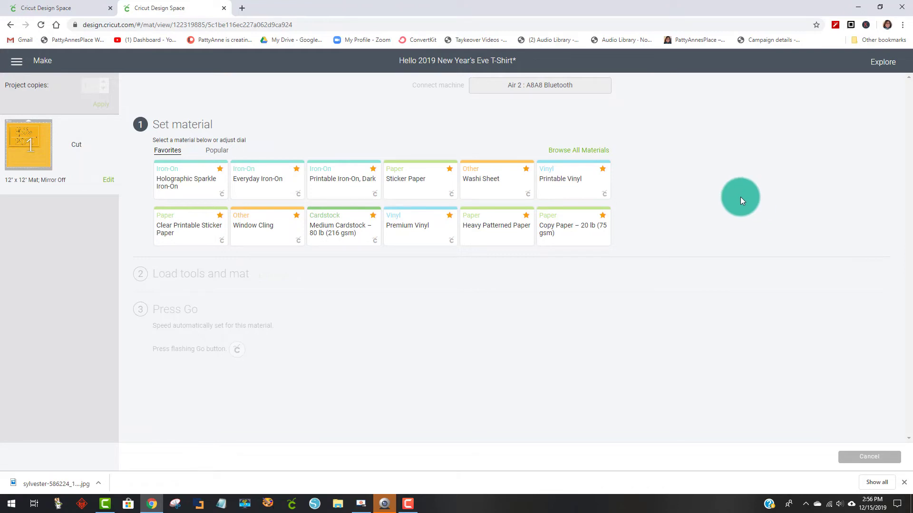
left_click(576, 151)
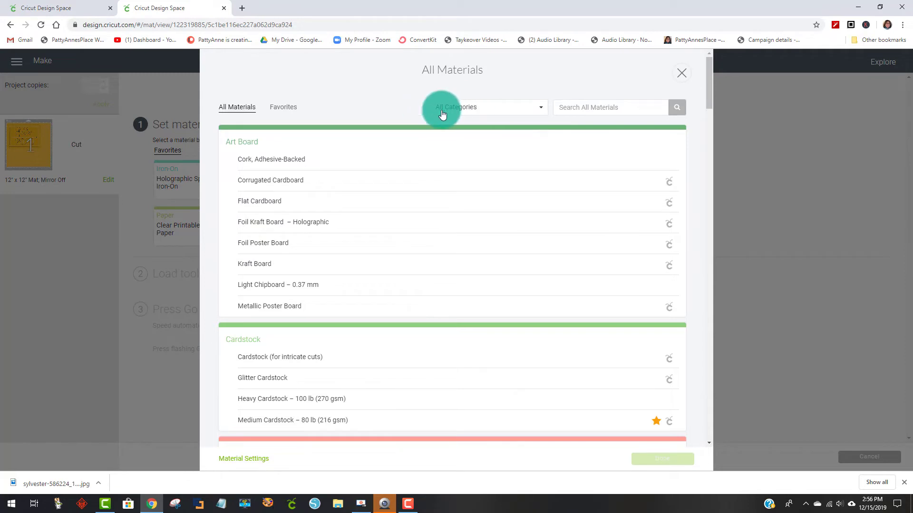
left_click(542, 113)
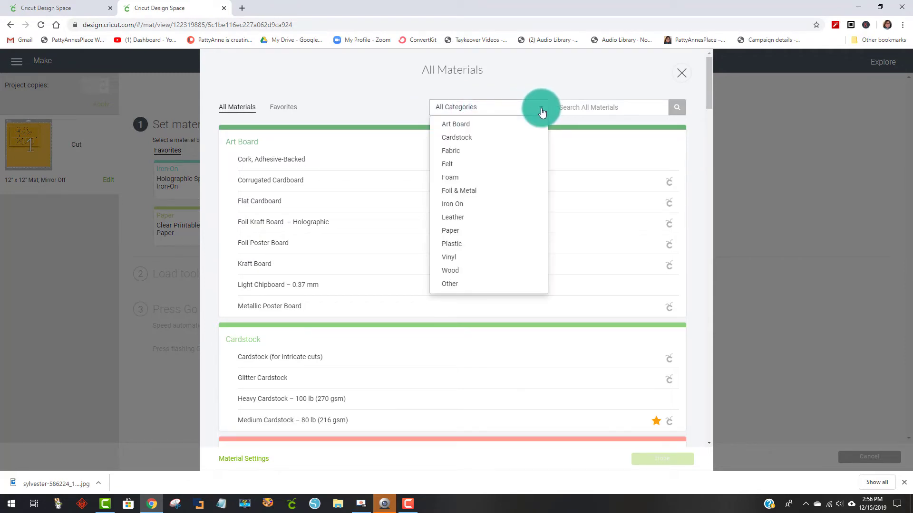
left_click(462, 208)
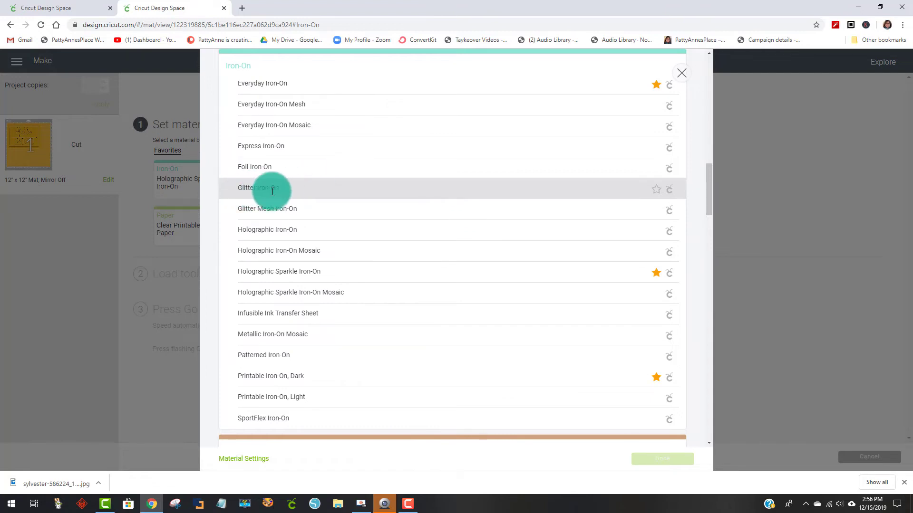
left_click(290, 189)
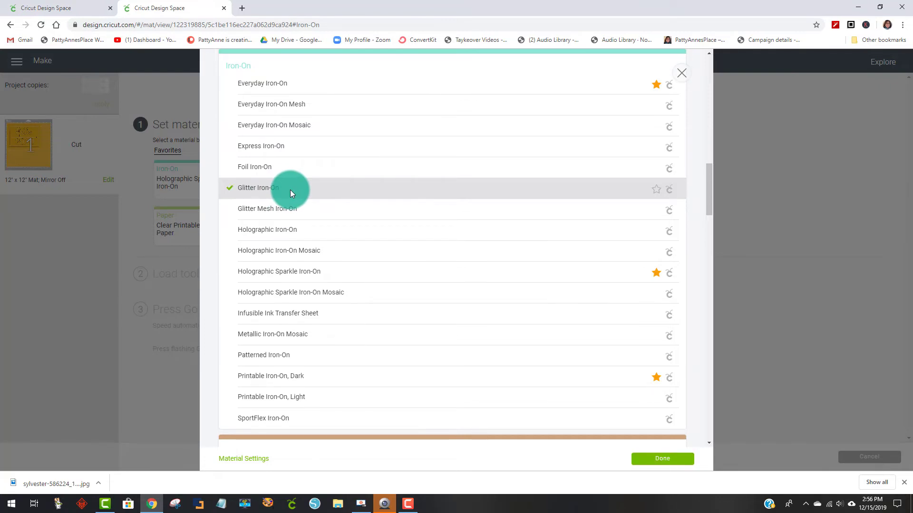
left_click(649, 458)
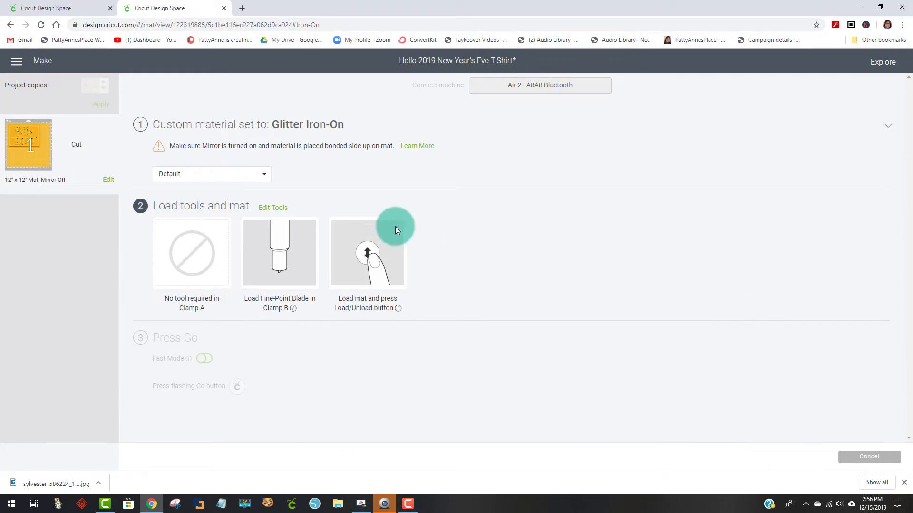
- Review the mirror warning and turn on Mirror for the Hello 2020 cutting mat
left_click_drag(170, 146, 267, 149)
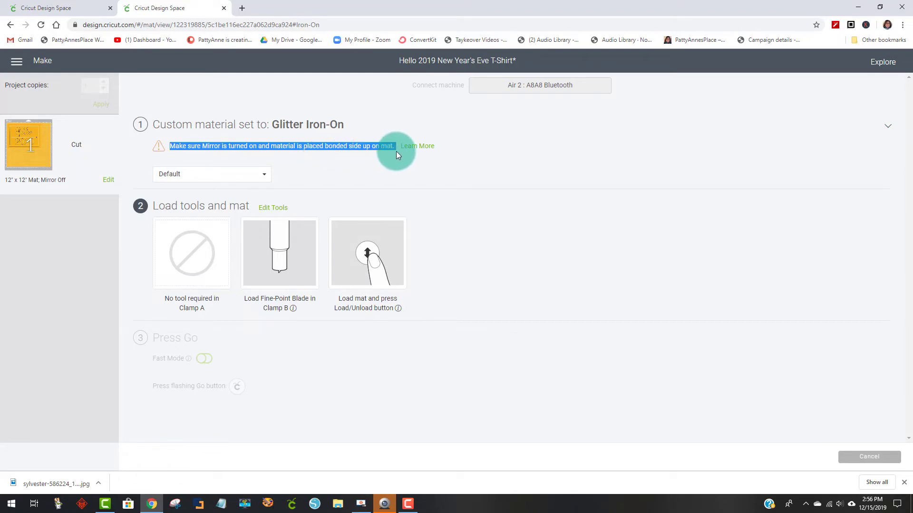
left_click(355, 155)
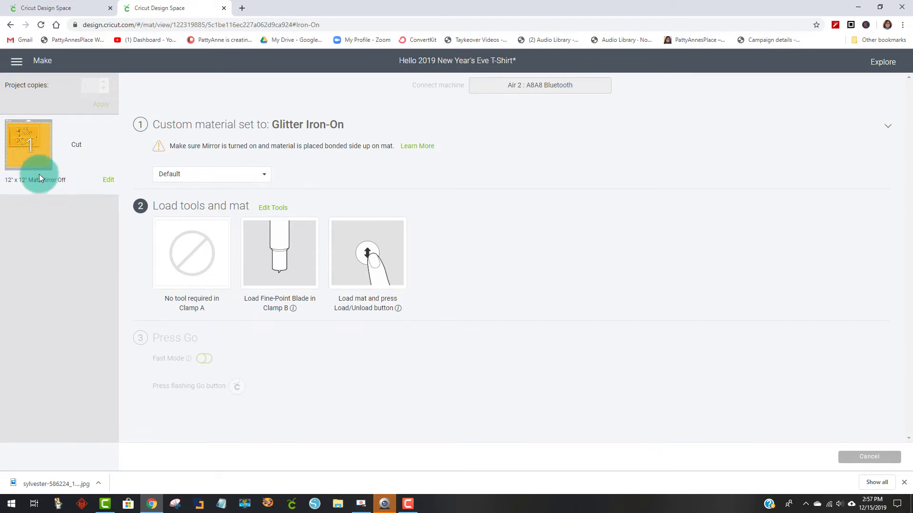
left_click(109, 181)
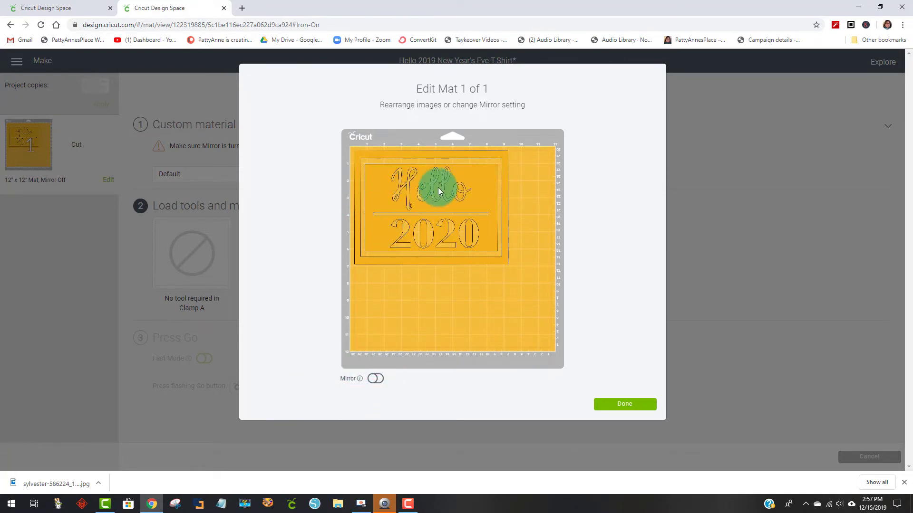
left_click(379, 378)
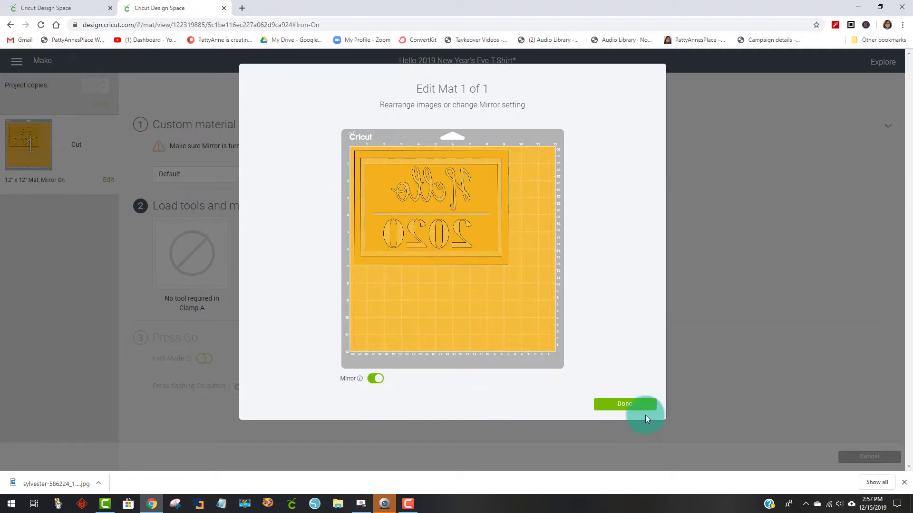
left_click(637, 405)
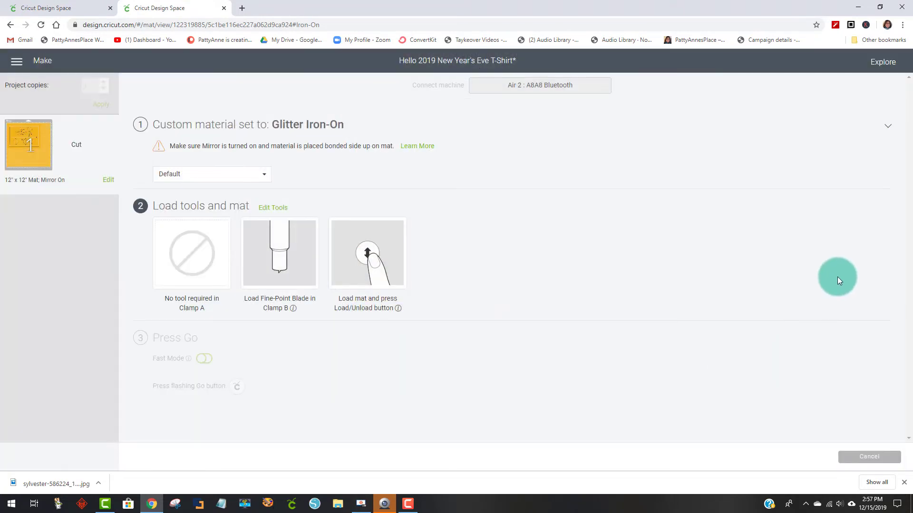